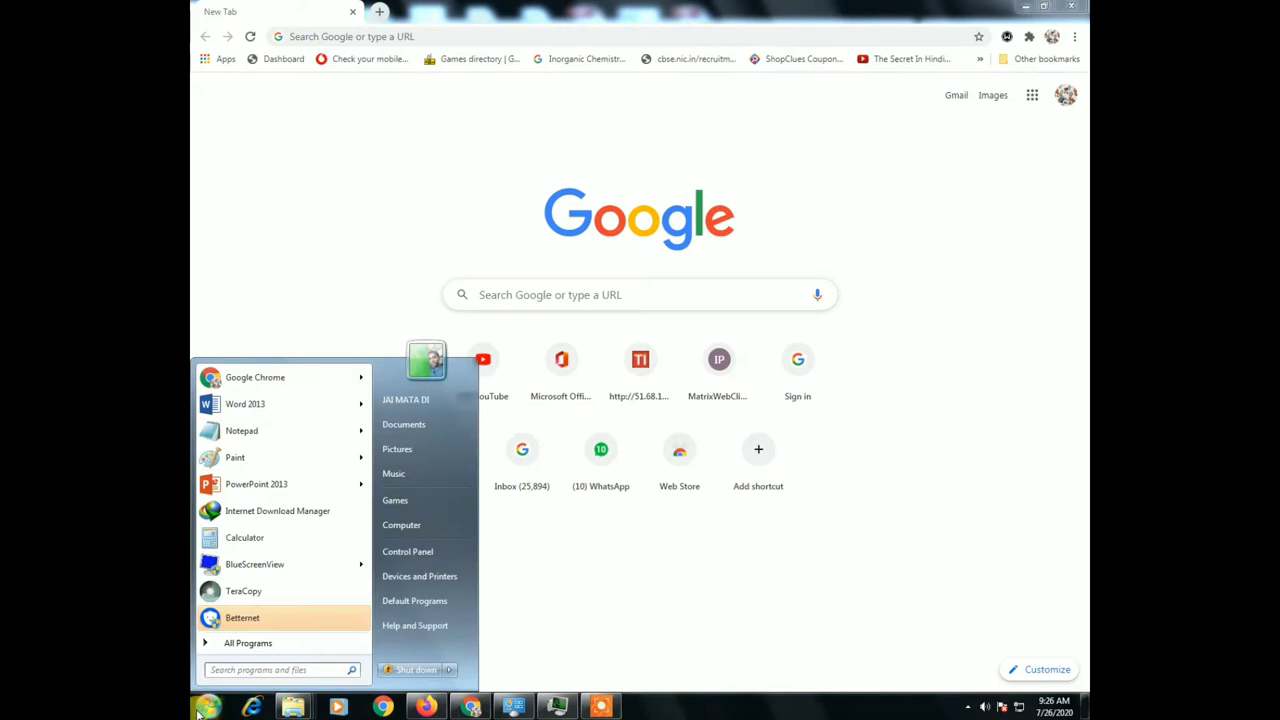
# Open the Windows Prefetch folder by running the command prefetch, and grant permanent access to the folder.
pyautogui.click(235, 672)
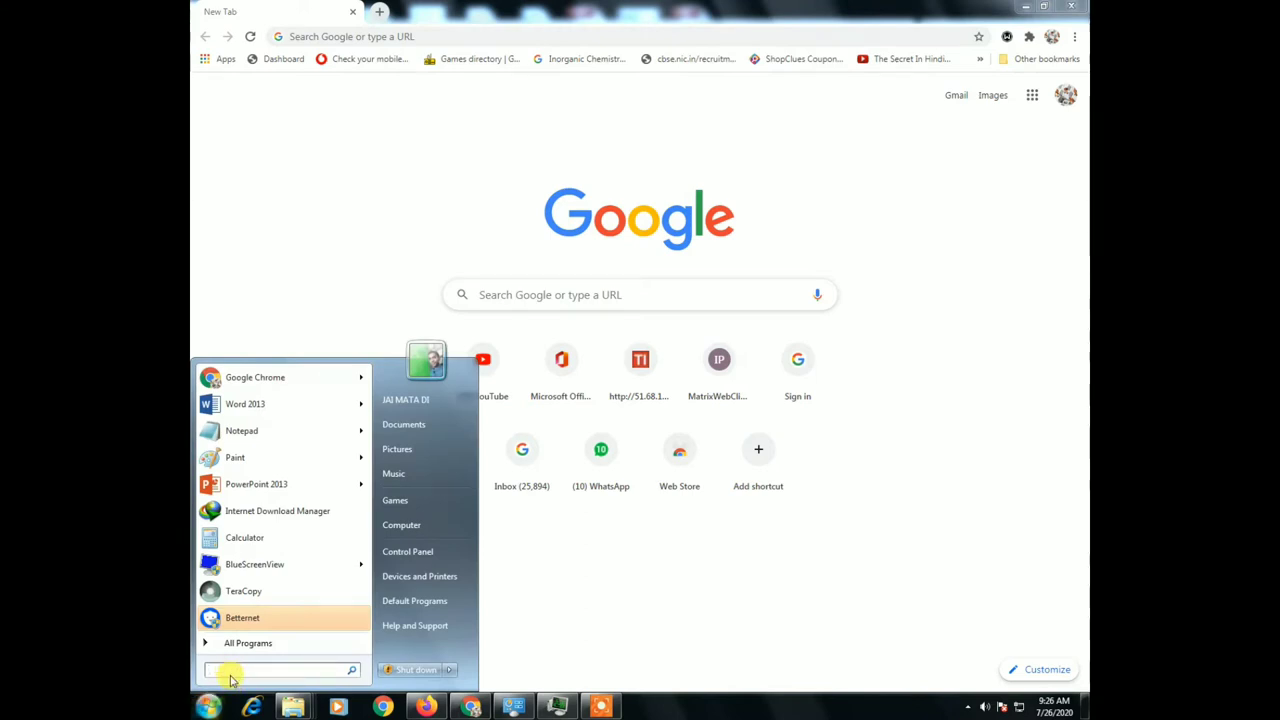
pyautogui.write('run')
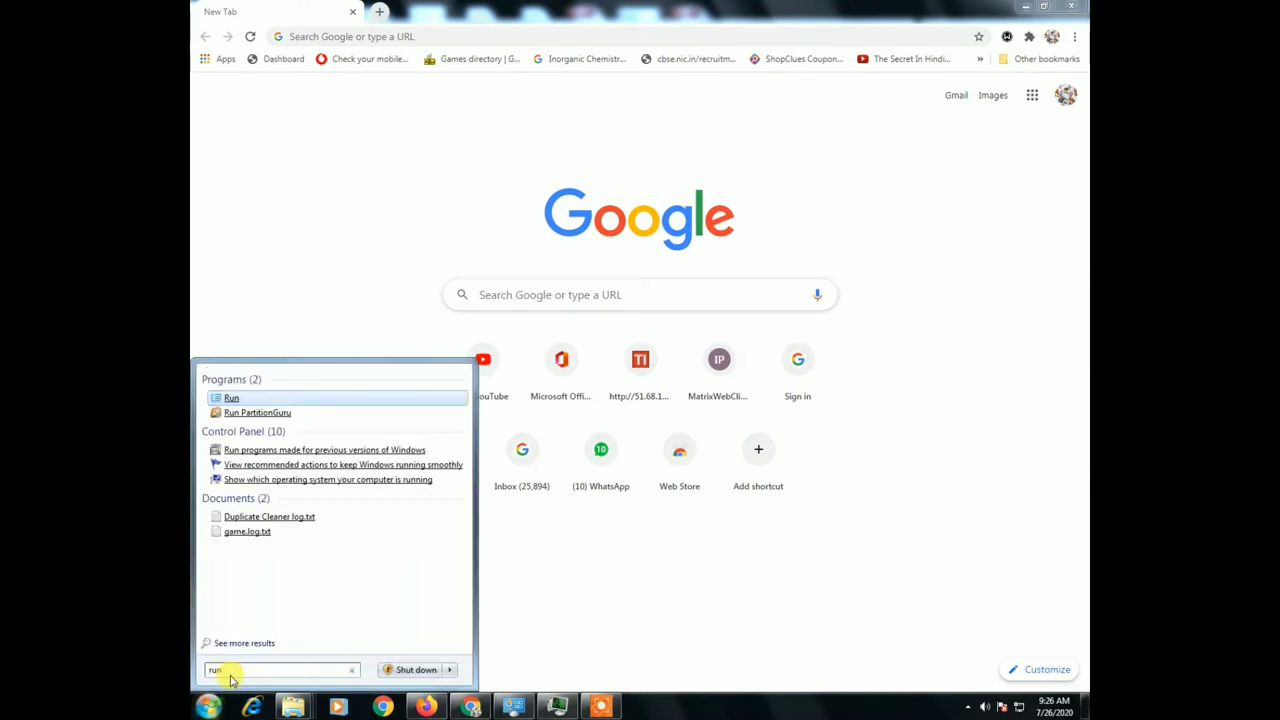
pyautogui.click(231, 399)
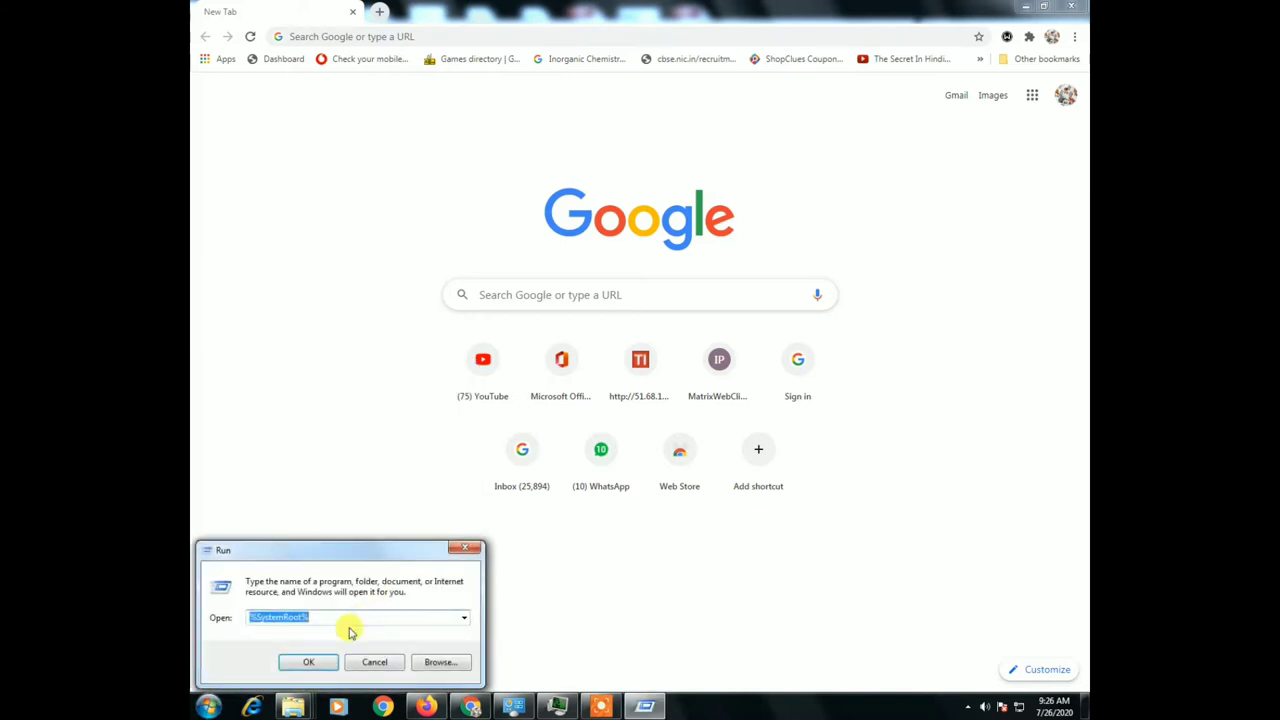
pyautogui.press('BackSpace')
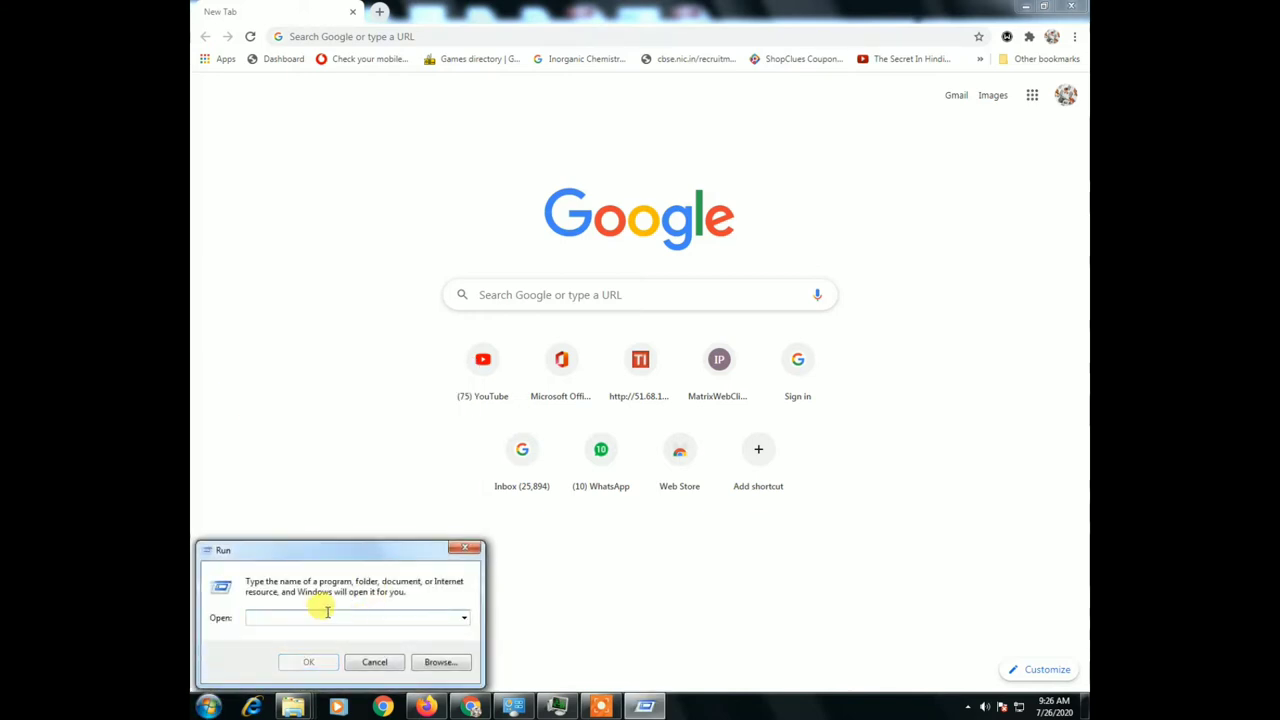
pyautogui.write('pr')
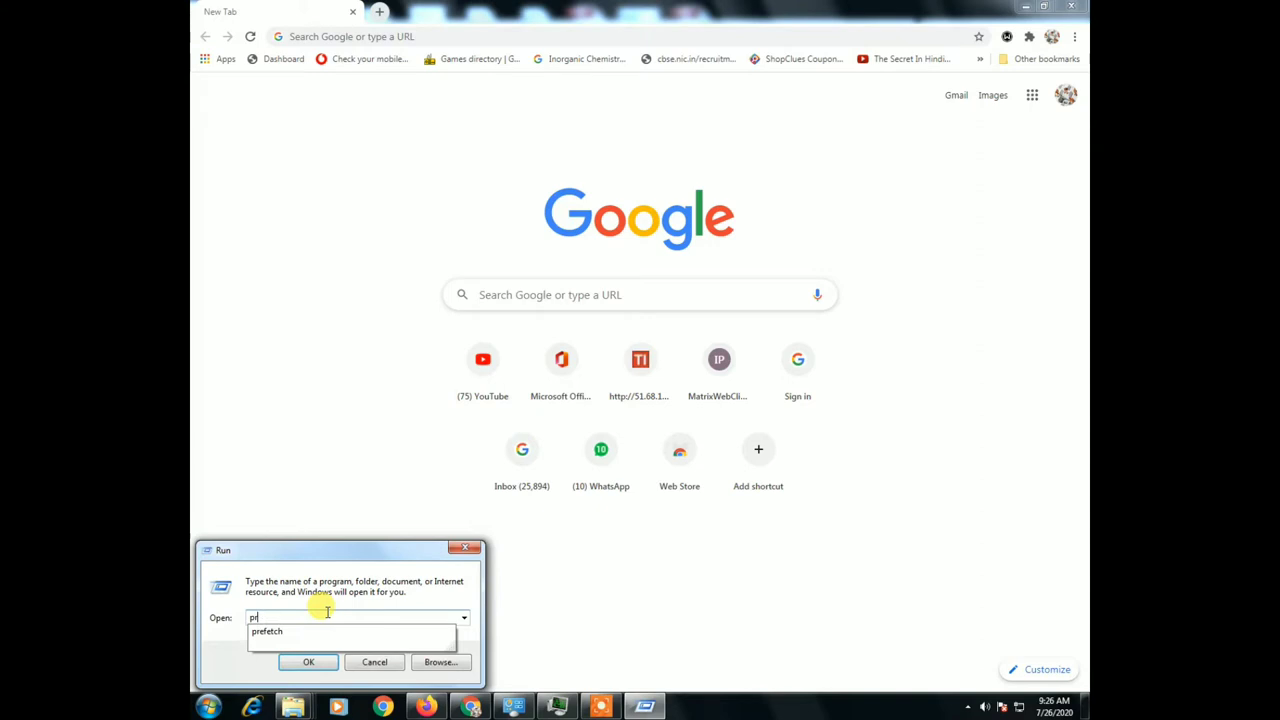
pyautogui.write('efetch')
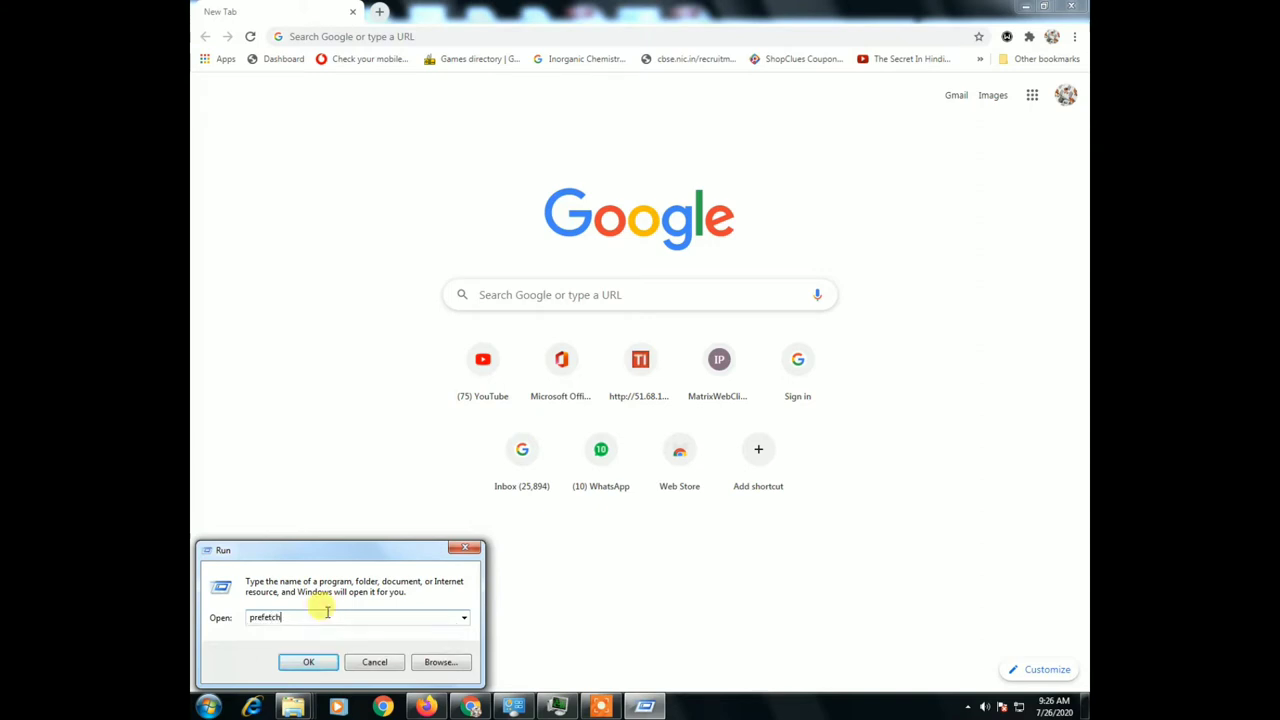
pyautogui.click(323, 664)
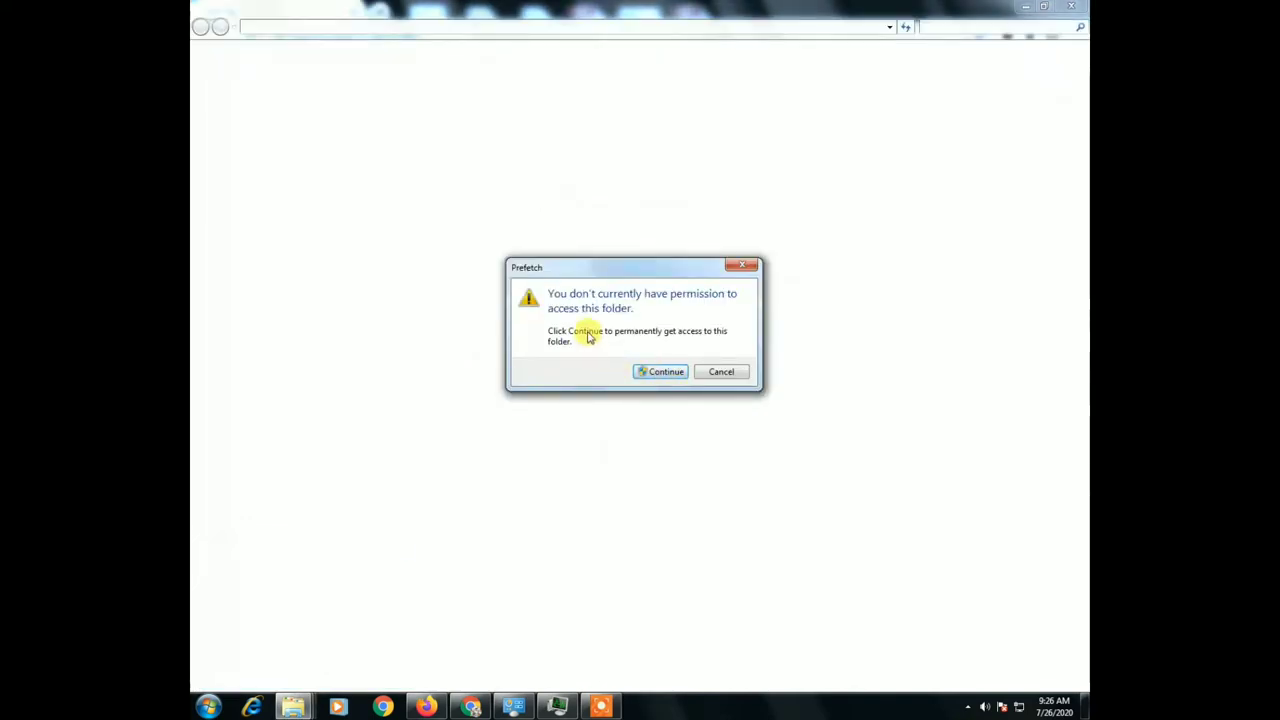
pyautogui.click(653, 375)
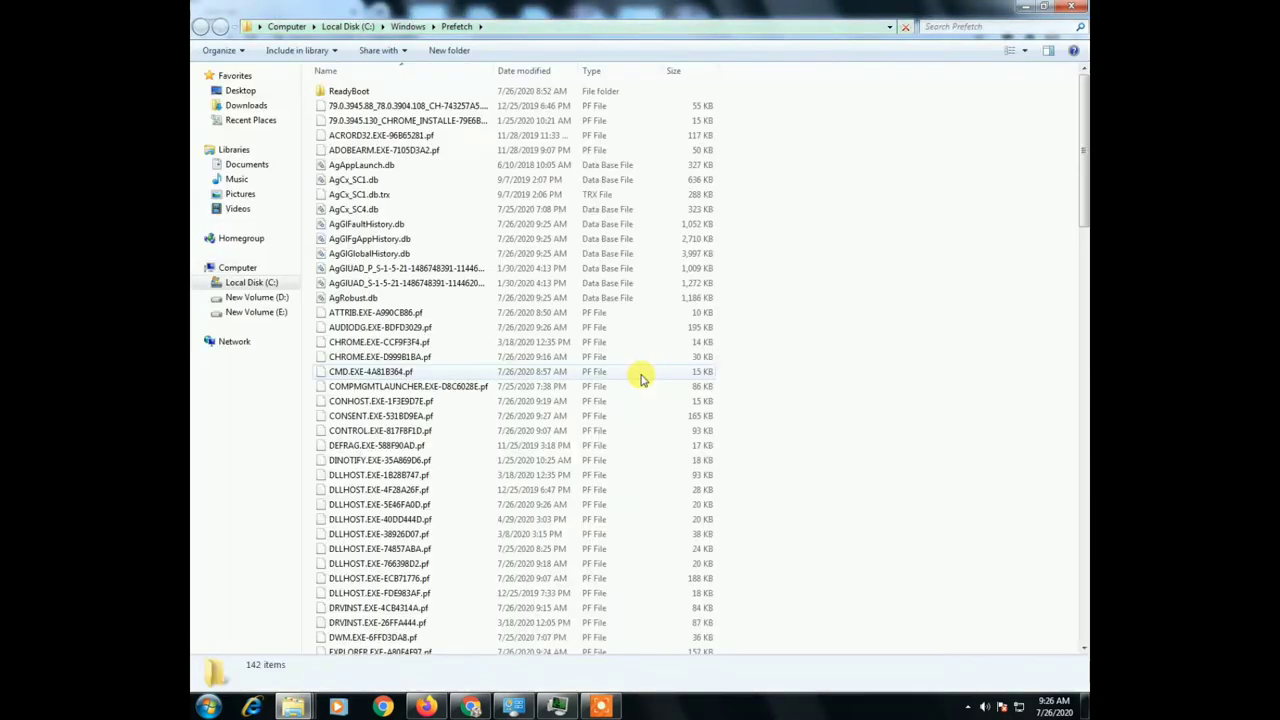
# Move all items in the Prefetch folder to the Recycle Bin and close the folder window.
pyautogui.click(425, 268)
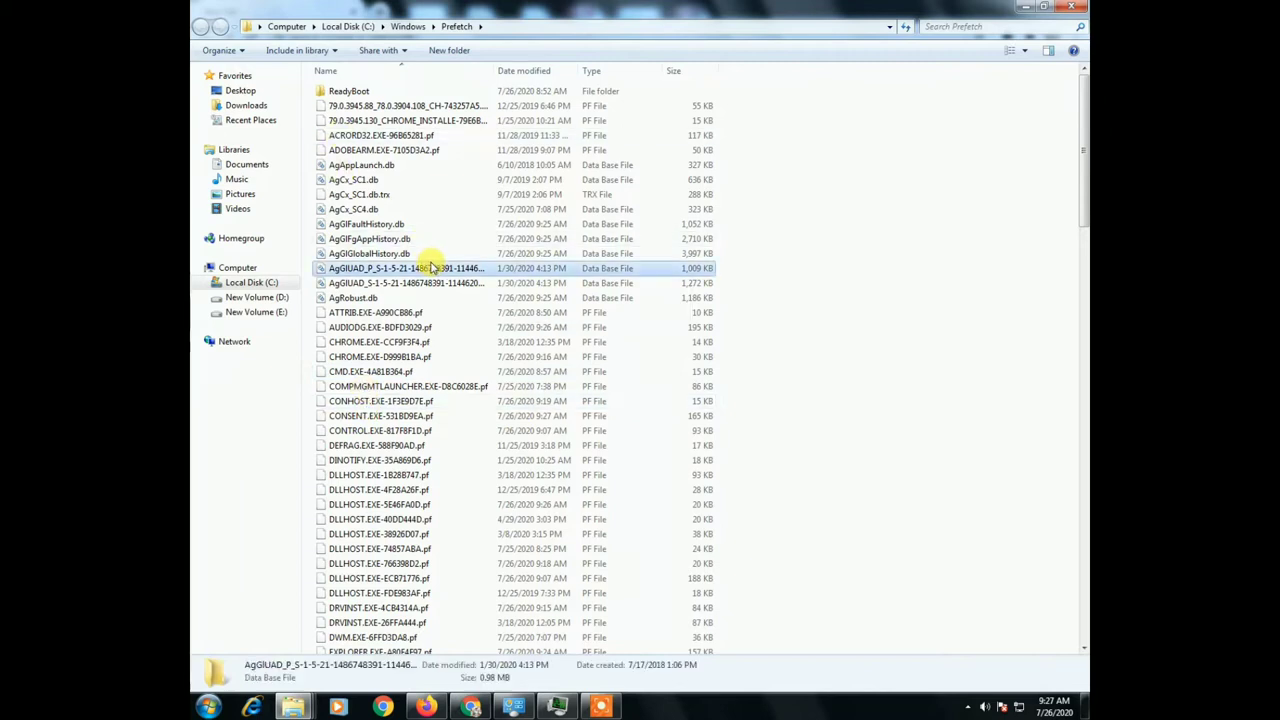
pyautogui.scroll(-4, 500, 260)
pyautogui.scroll(-15, 502, 259)
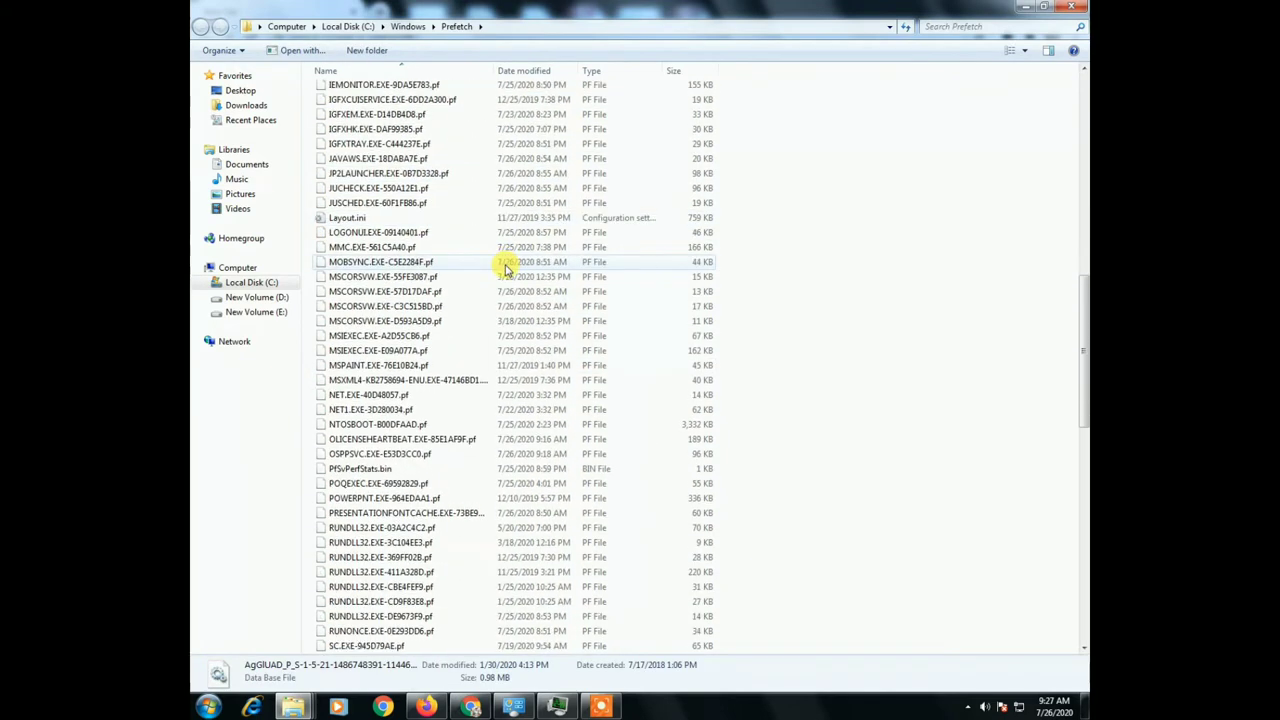
pyautogui.scroll(-15, 507, 263)
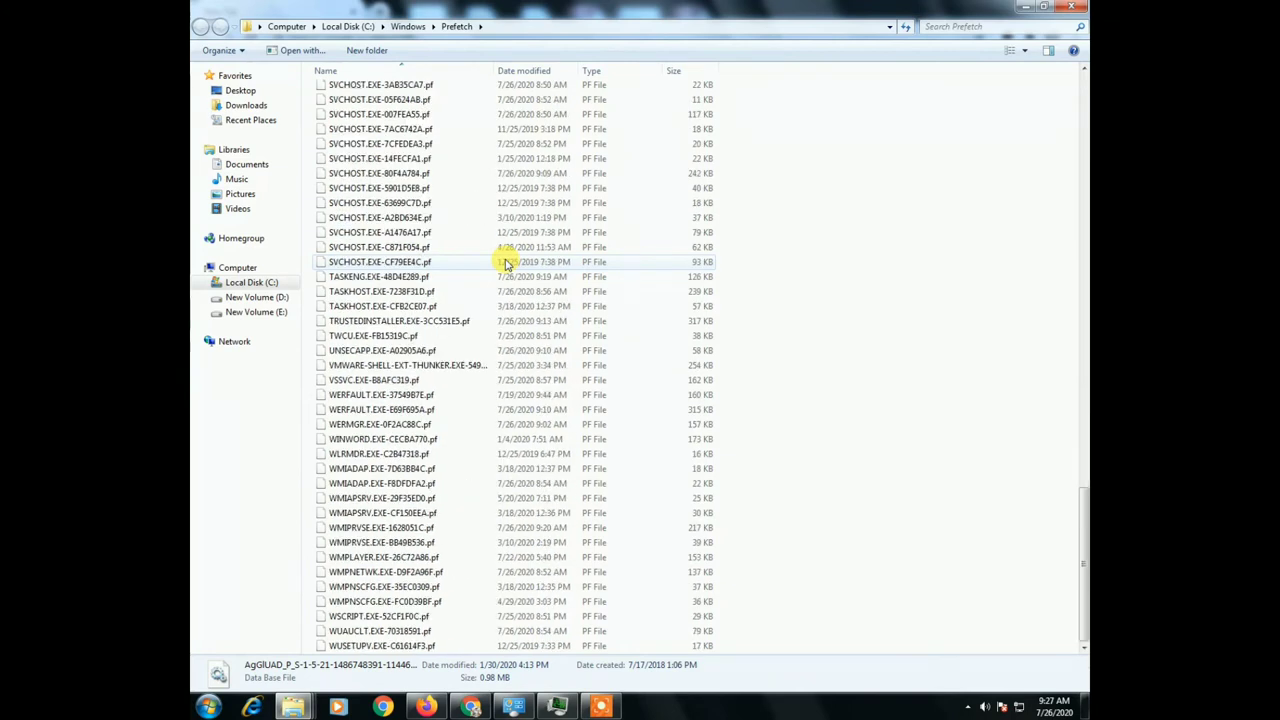
pyautogui.click(668, 357)
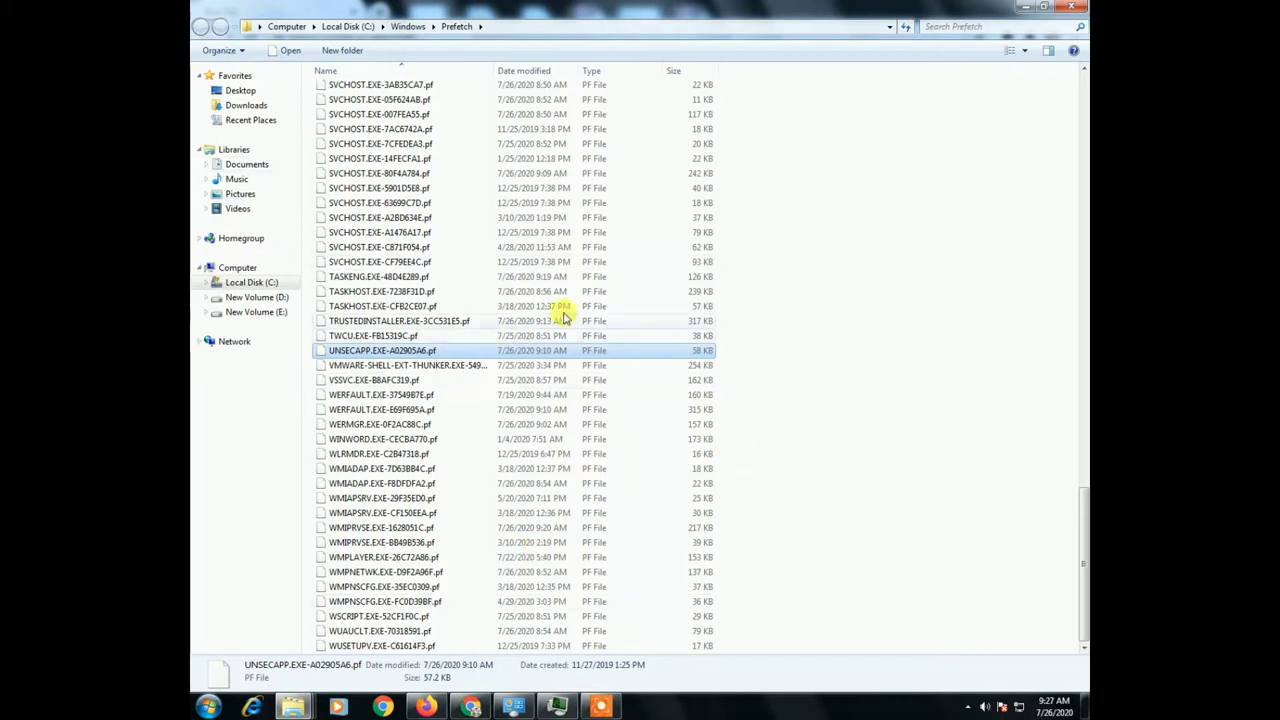
pyautogui.click(688, 500)
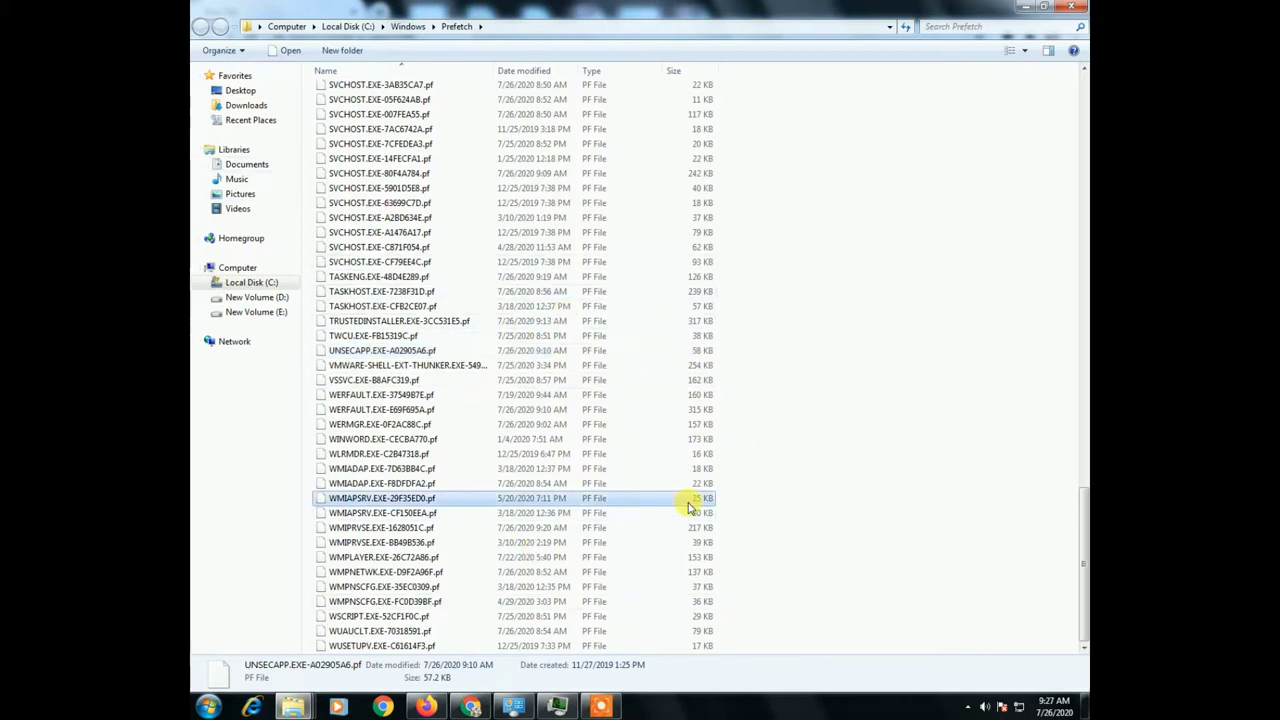
pyautogui.click(562, 410)
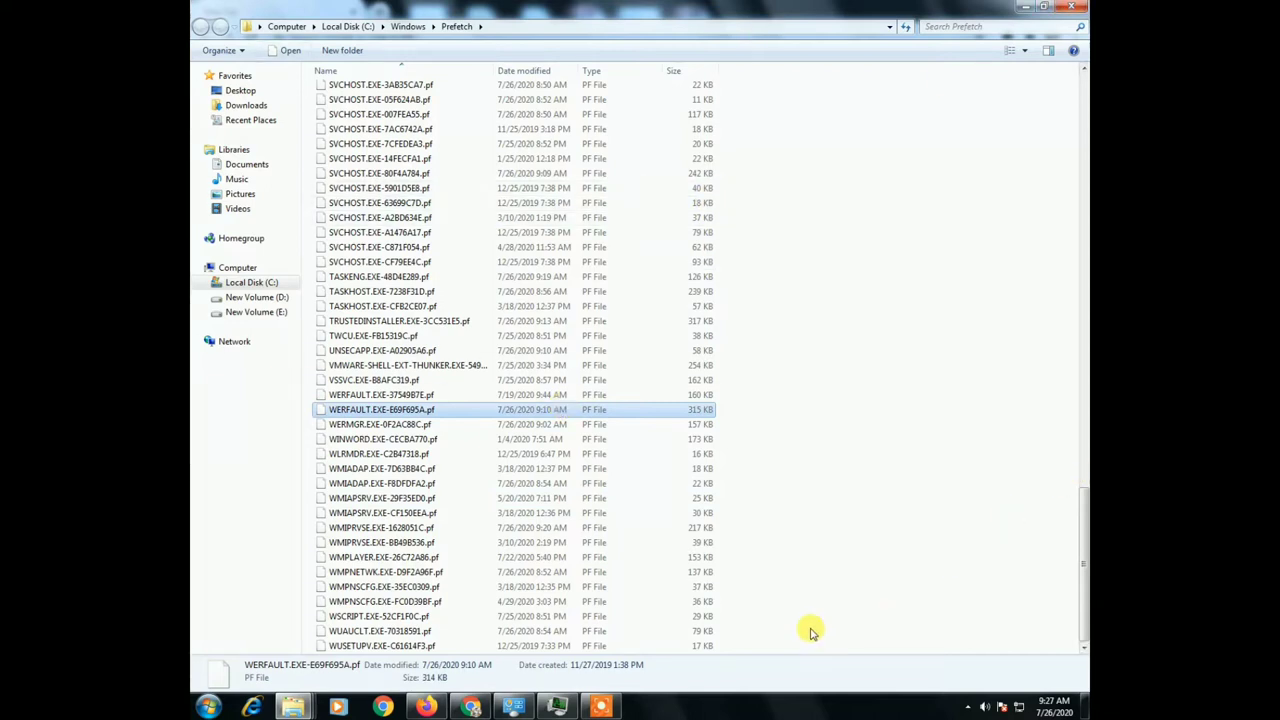
pyautogui.moveTo(767, 648); pyautogui.dragTo(450, 45)
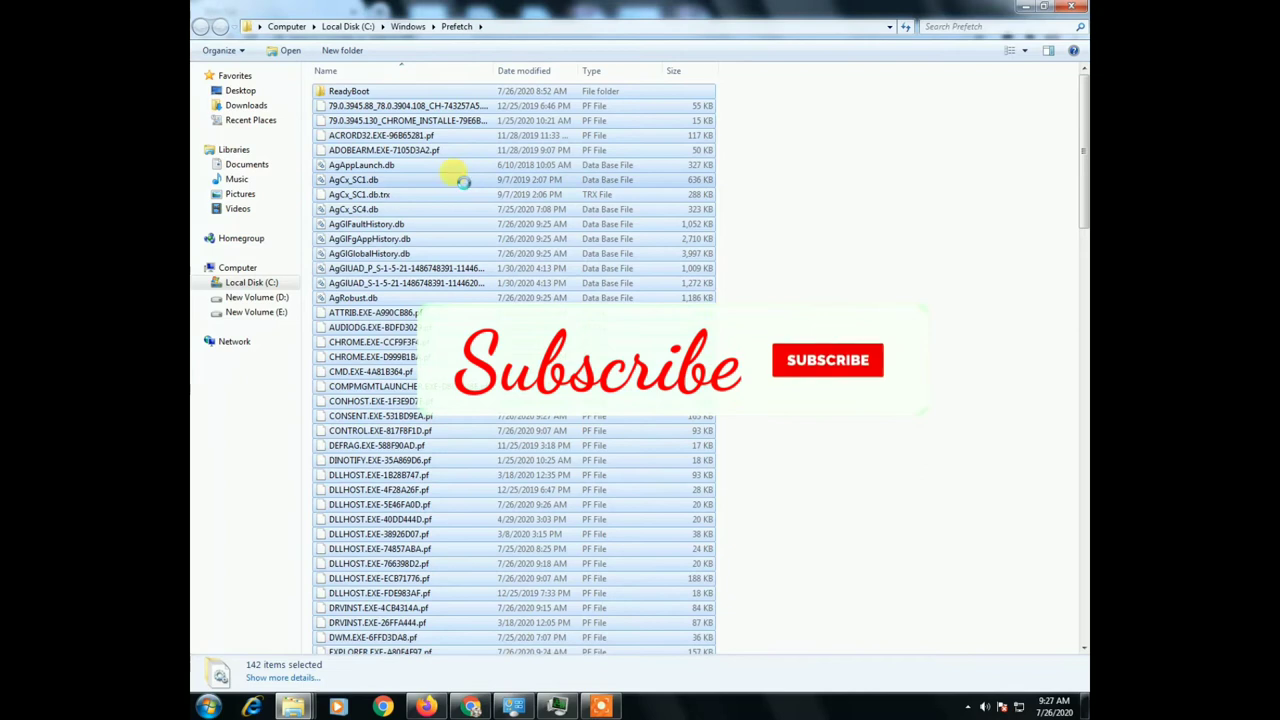
pyautogui.rightClick(465, 186)
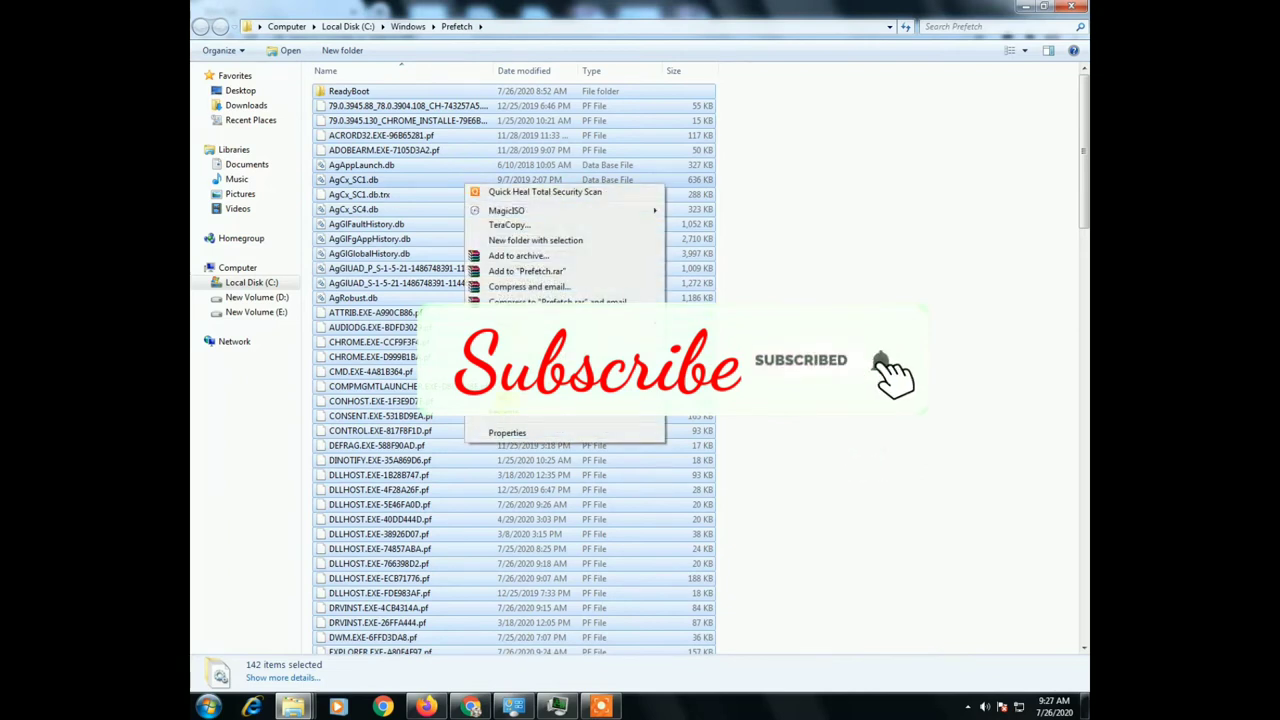
pyautogui.click(512, 405)
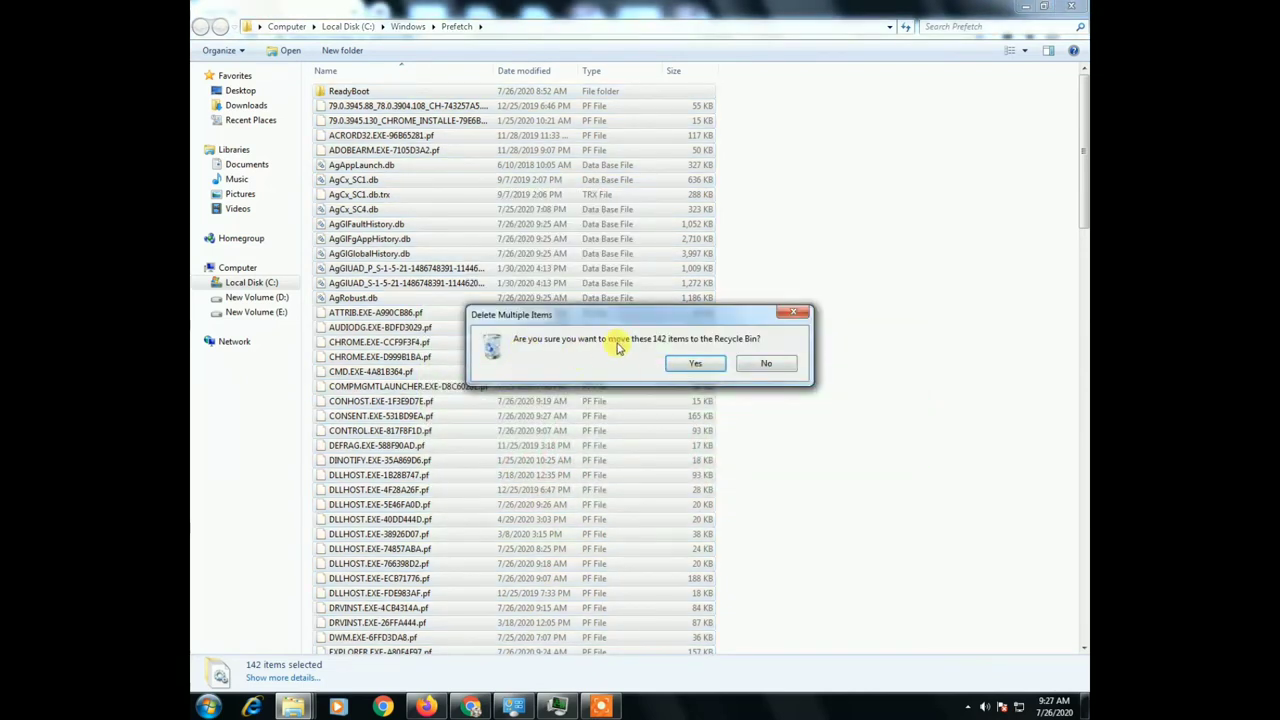
pyautogui.click(695, 364)
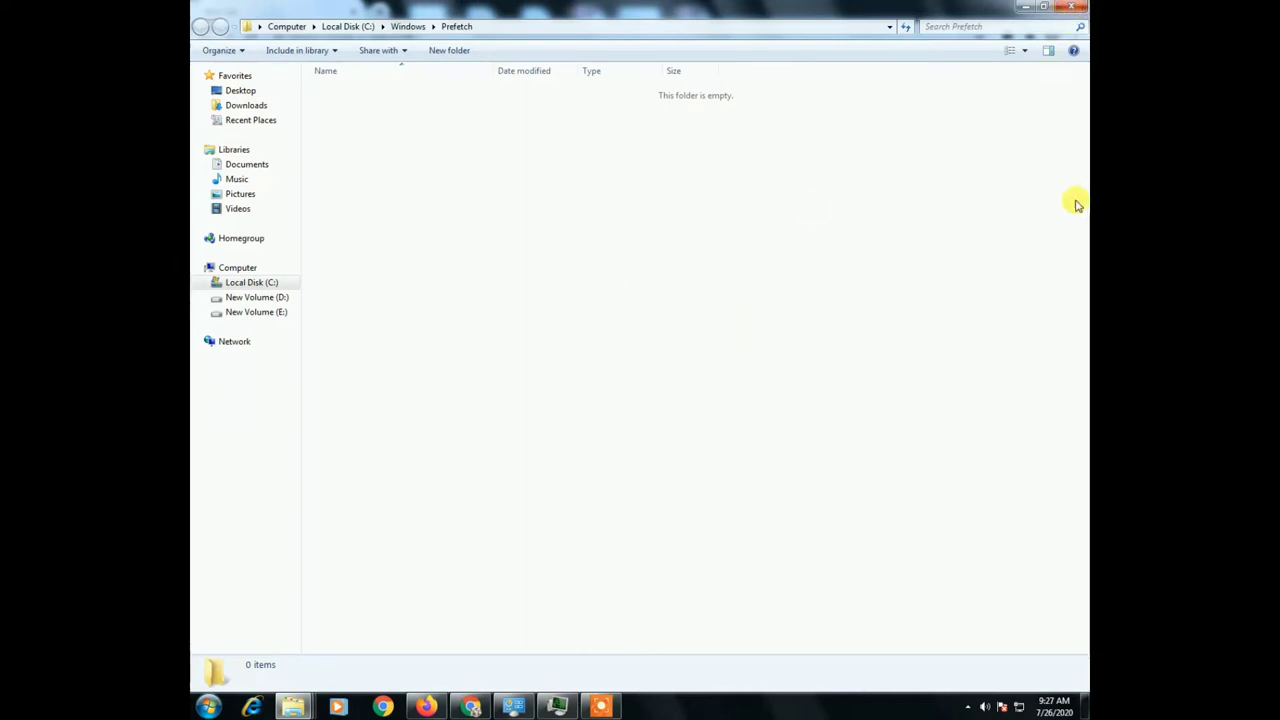
pyautogui.click(1075, 8)
# Open the Windows Temp folder by running the command temp.
pyautogui.click(208, 706)
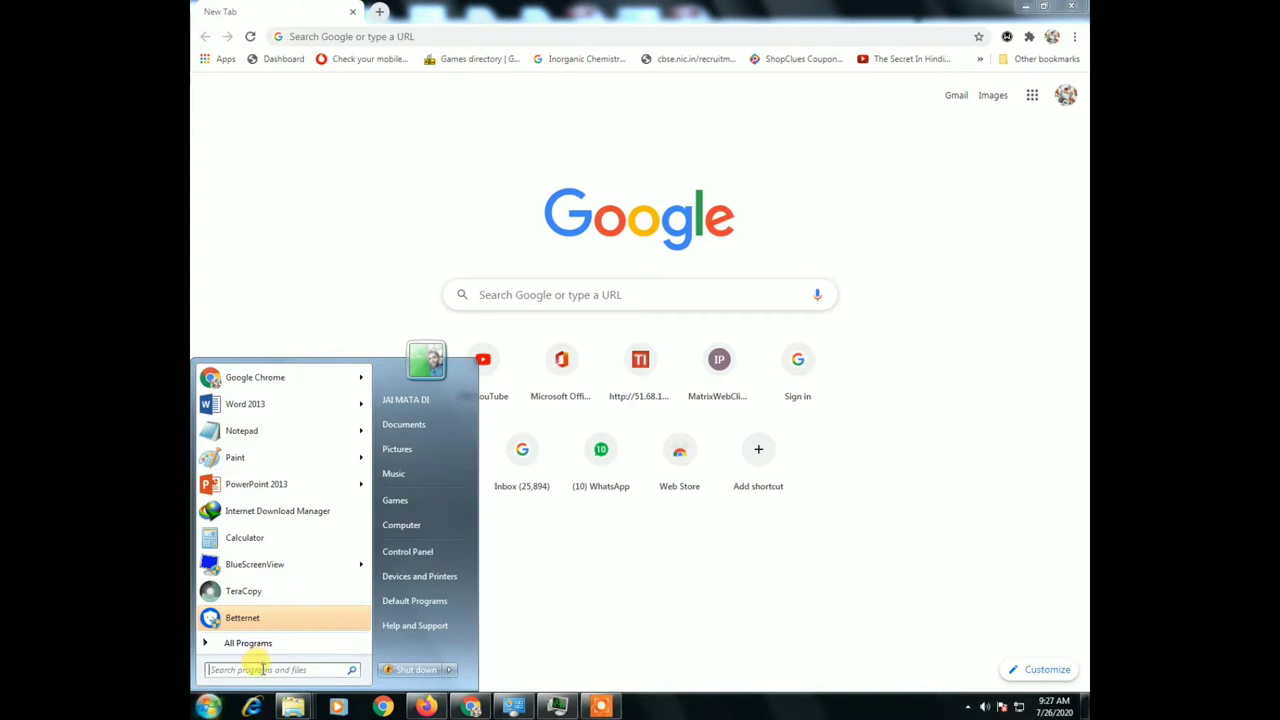
pyautogui.write('run')
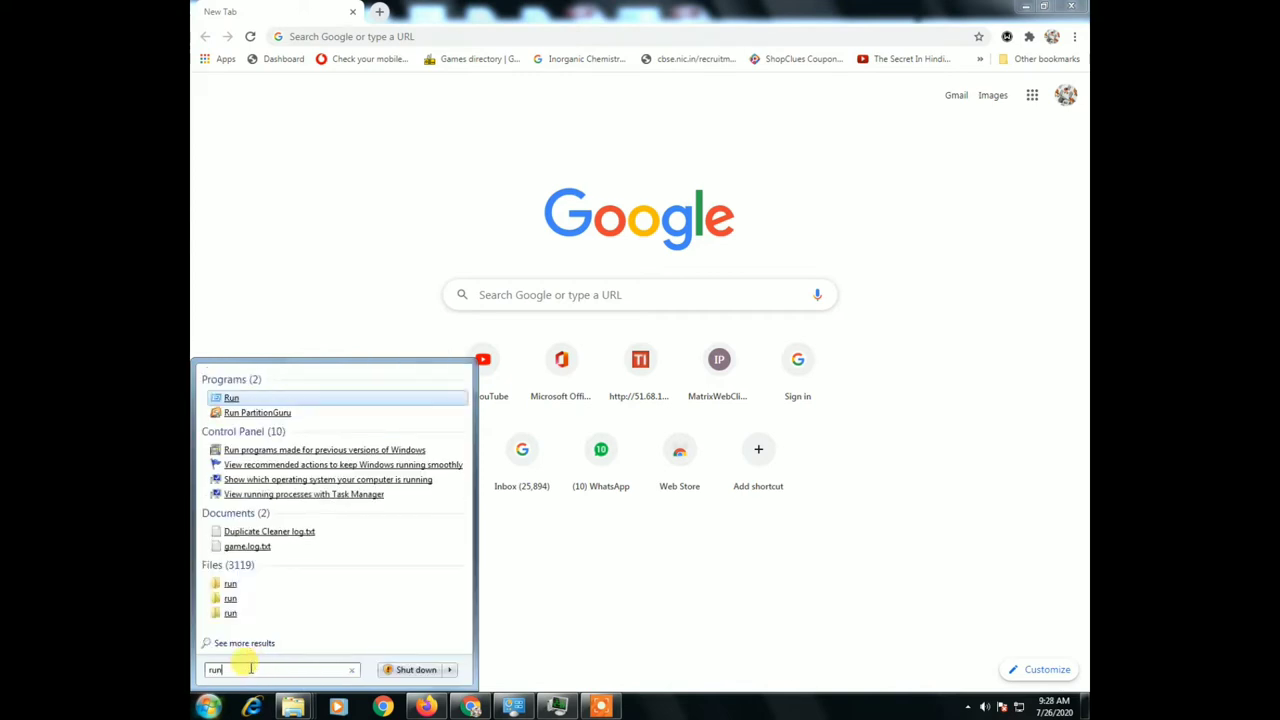
pyautogui.click(226, 398)
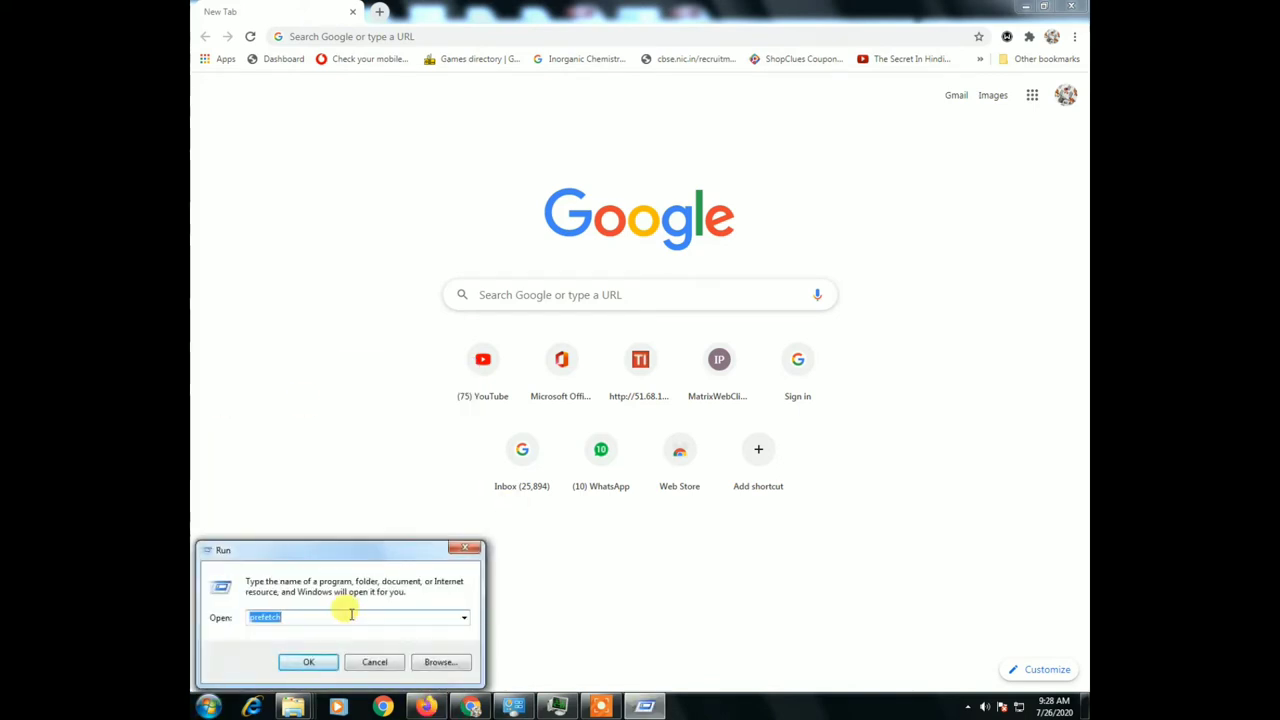
pyautogui.write('temp')
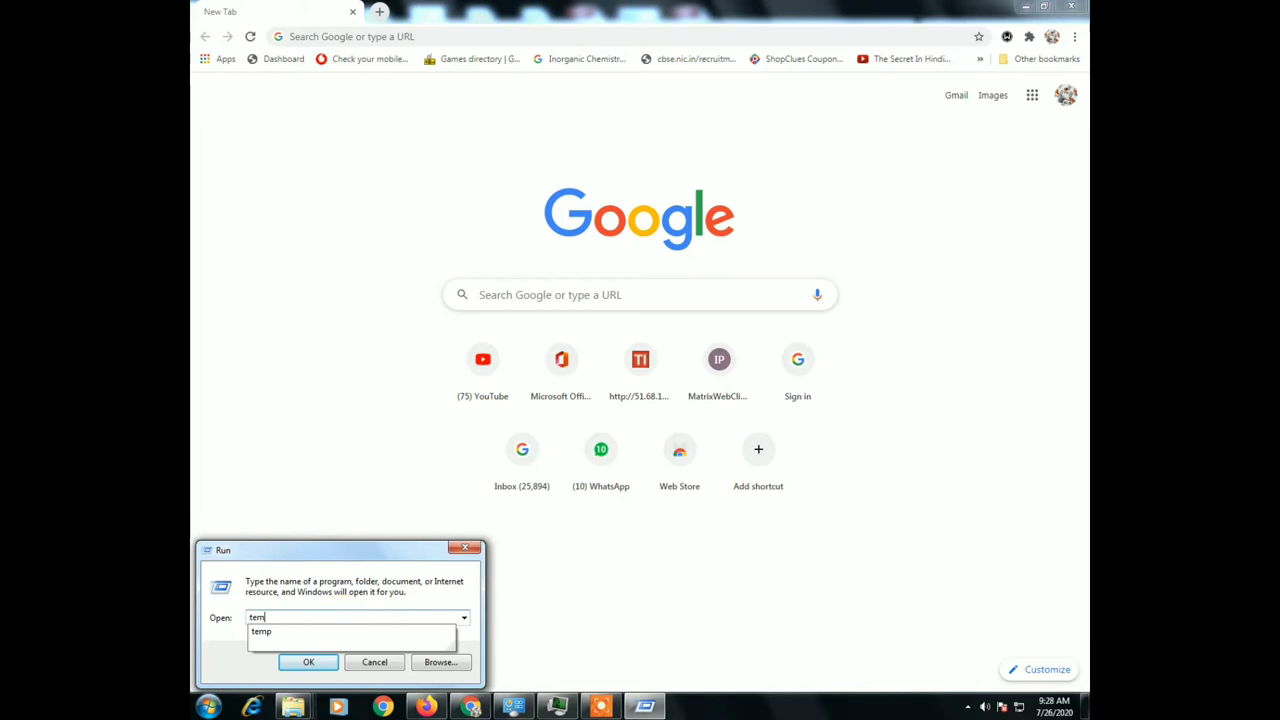
pyautogui.press('Return')
# Delete all items in the Windows Temp folder, skipping the in-use vmware-SYSTEM folder, and close the folder window.
pyautogui.moveTo(716, 252); pyautogui.dragTo(330, 30)
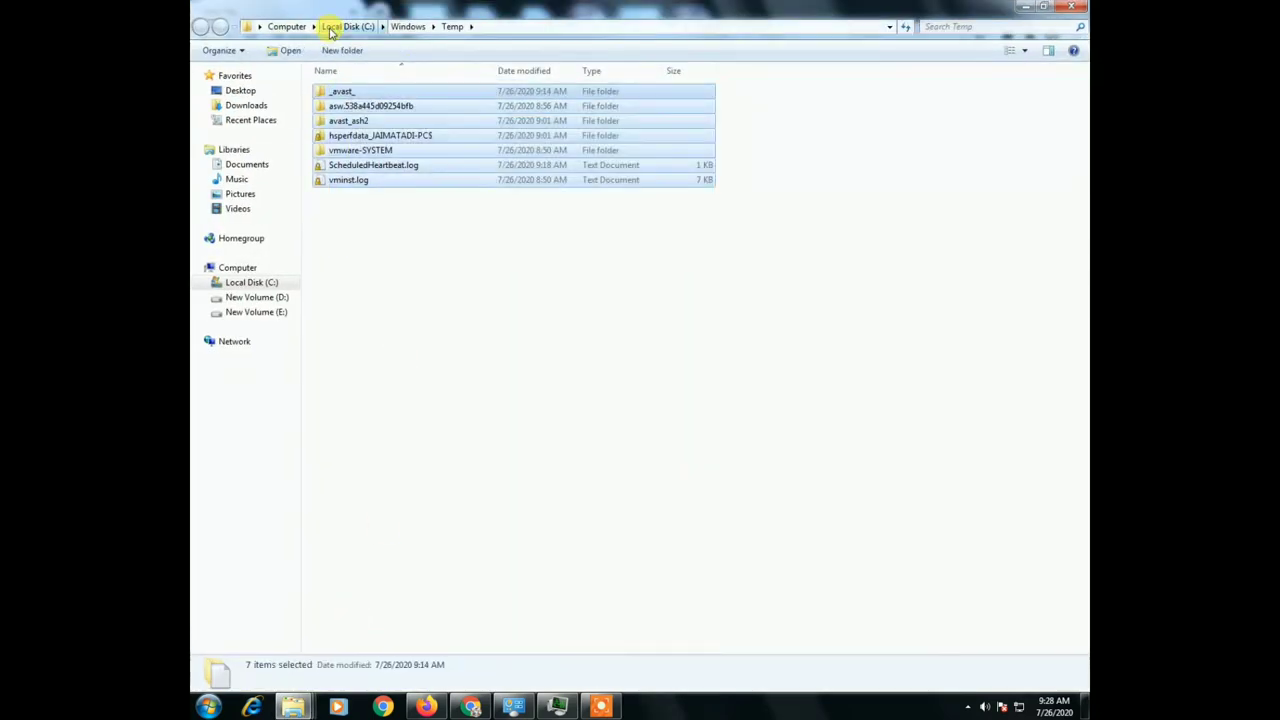
pyautogui.press('Delete')
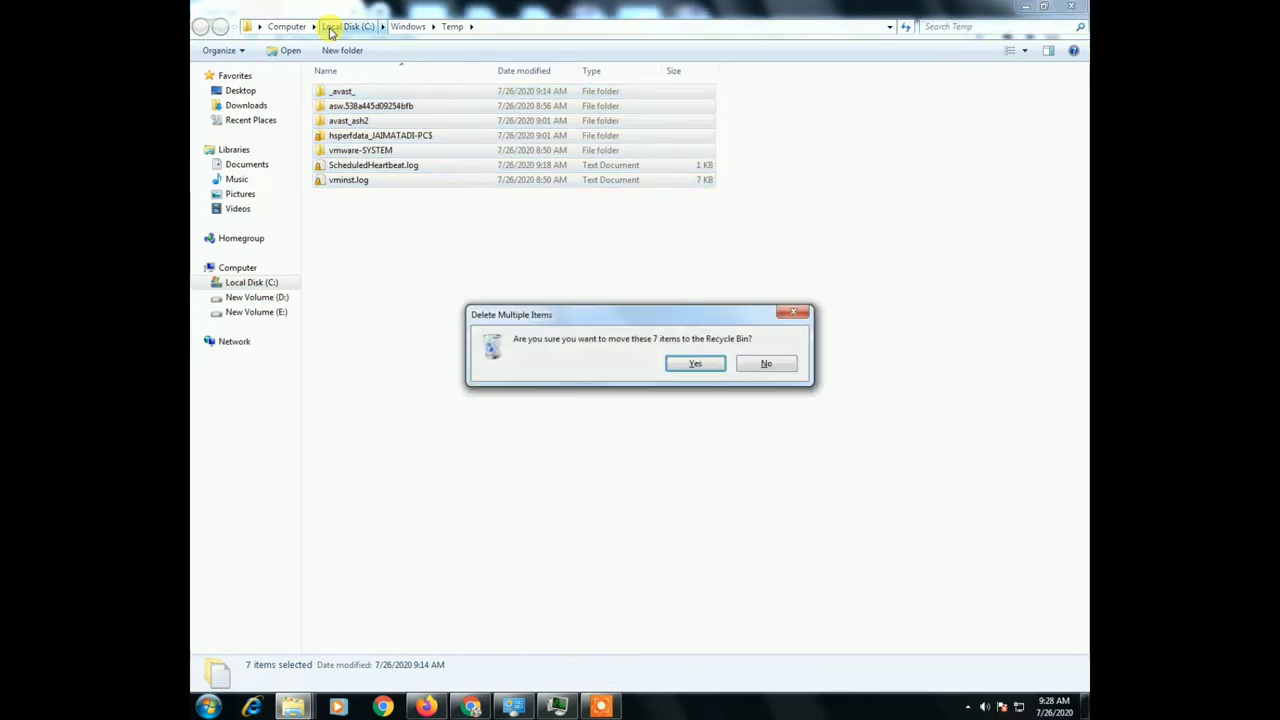
pyautogui.click(676, 364)
pyautogui.click(617, 400)
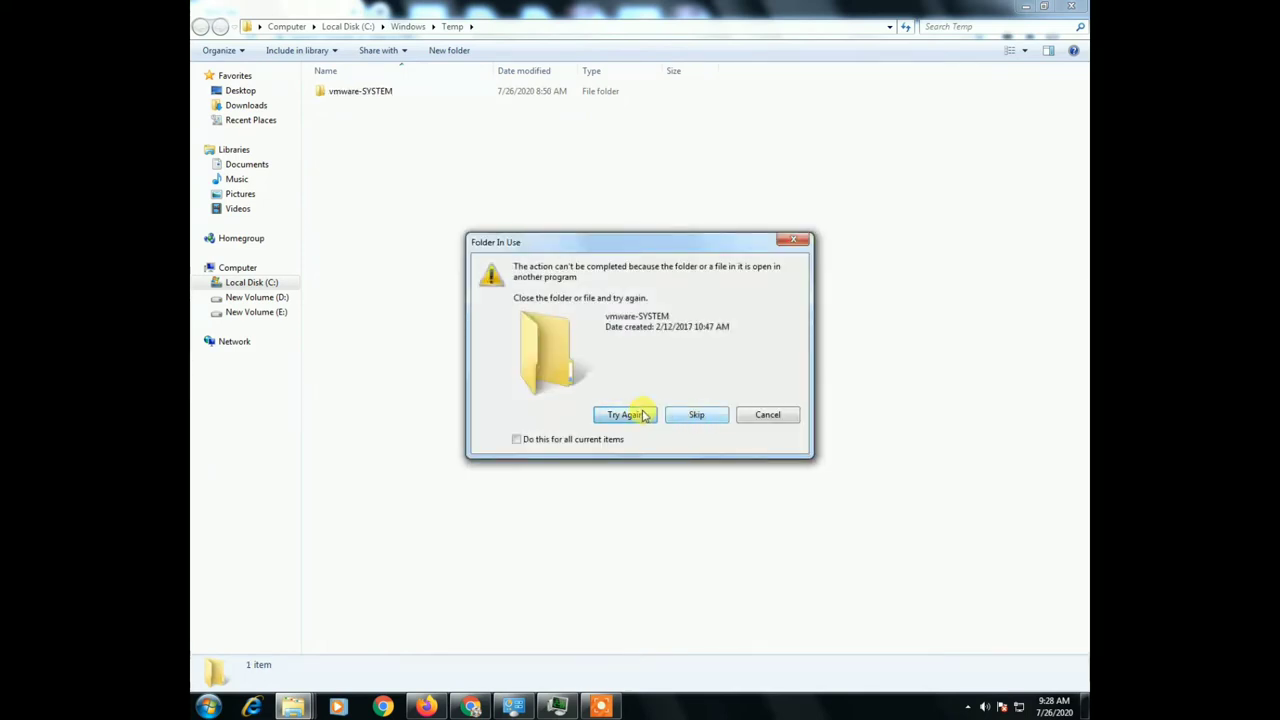
pyautogui.click(692, 416)
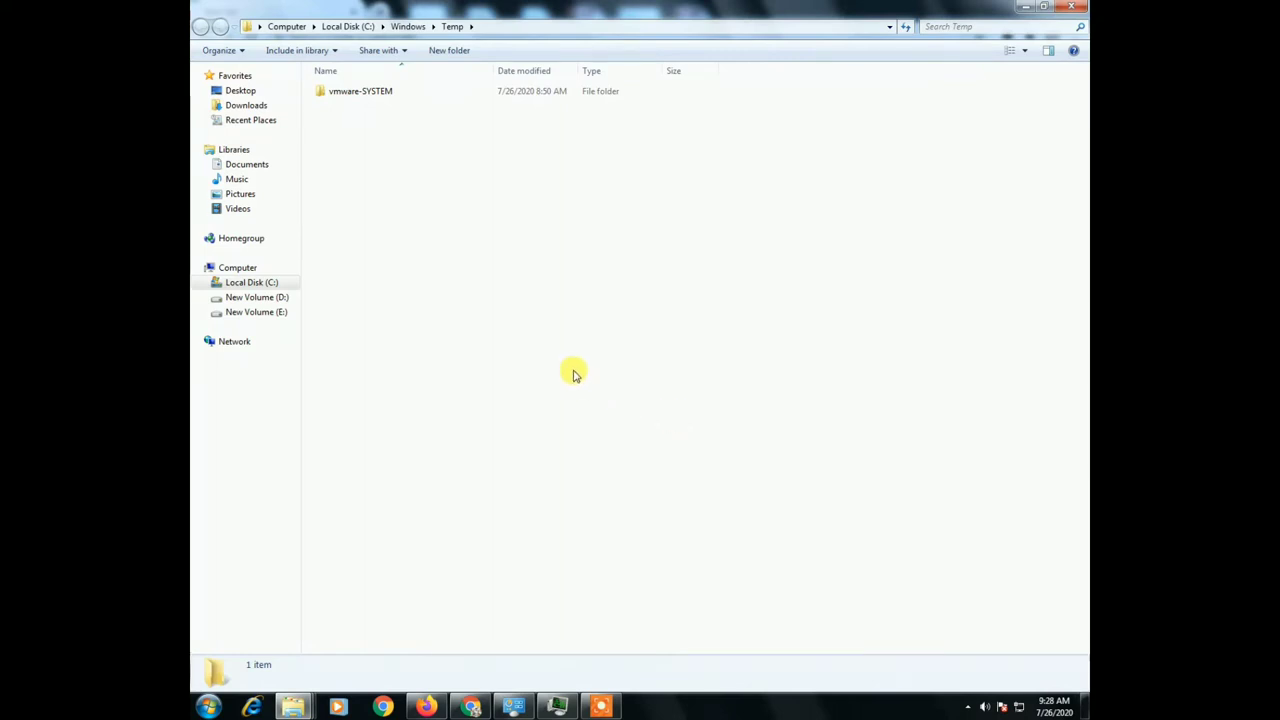
pyautogui.click(1082, 12)
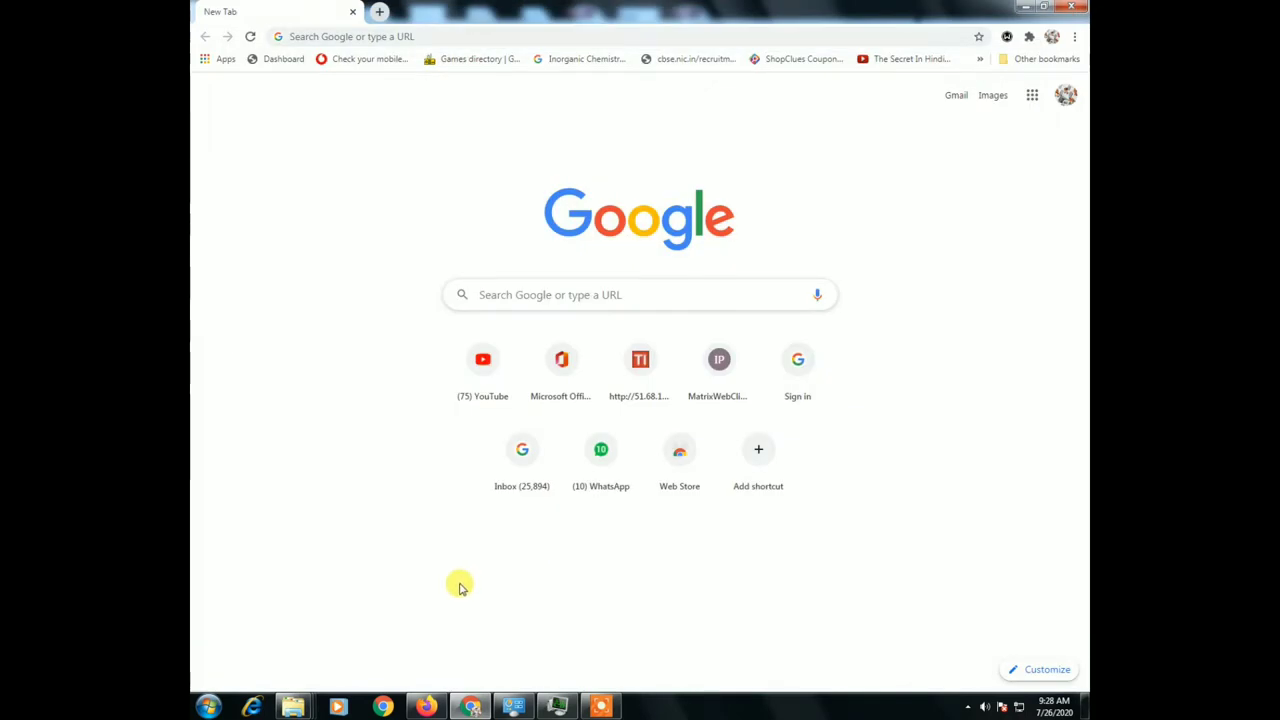
# Open the user account's local Temp folder by running the command %temp%.
pyautogui.press('super')
pyautogui.click(259, 672)
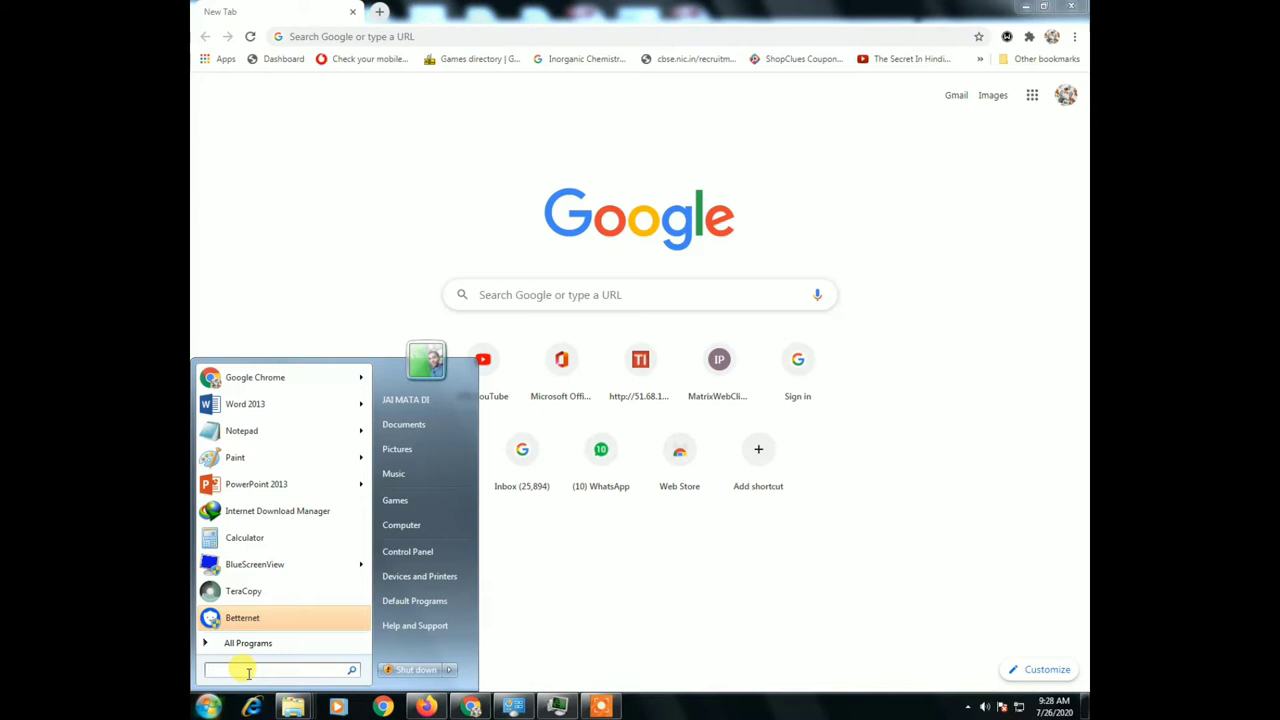
pyautogui.write('run')
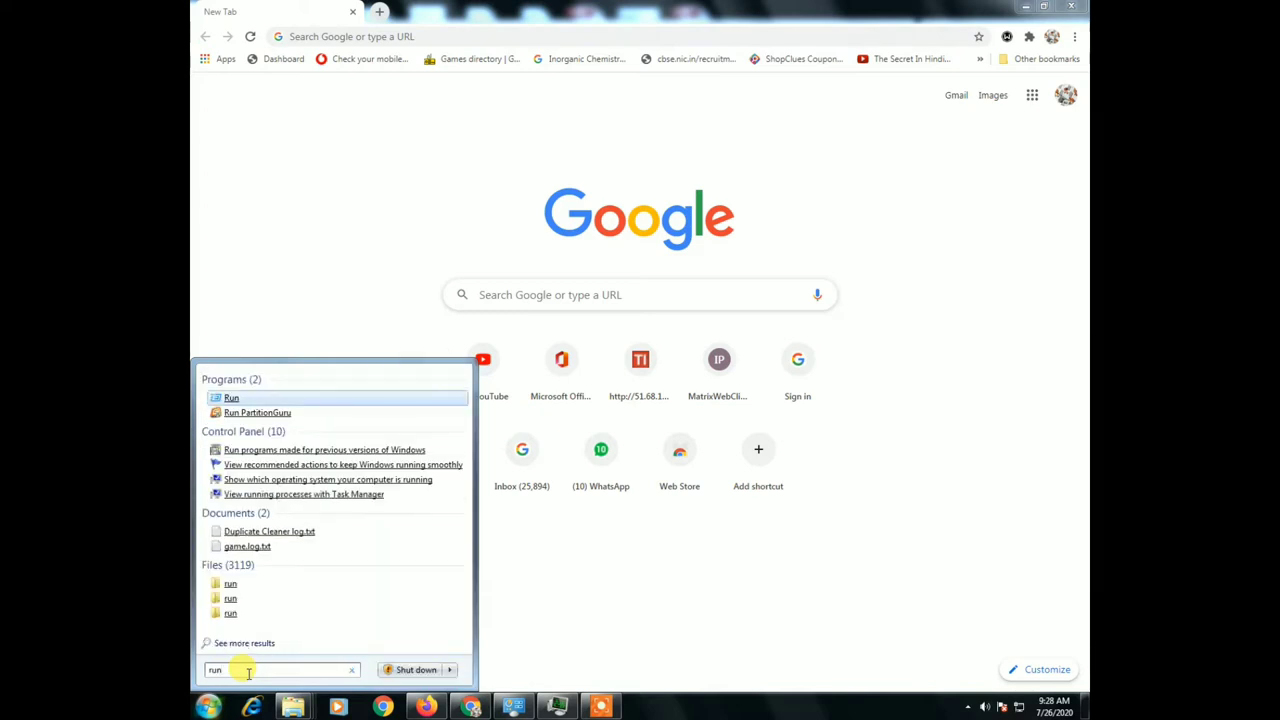
pyautogui.click(233, 398)
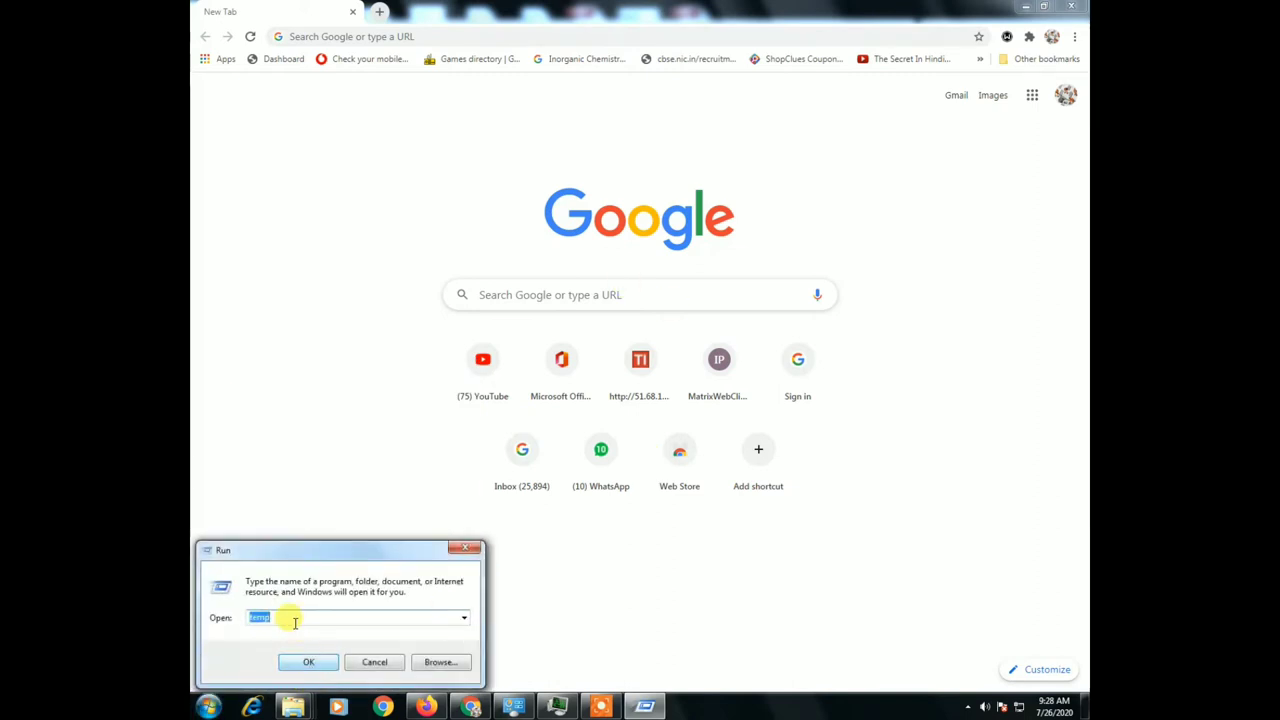
pyautogui.click(294, 622)
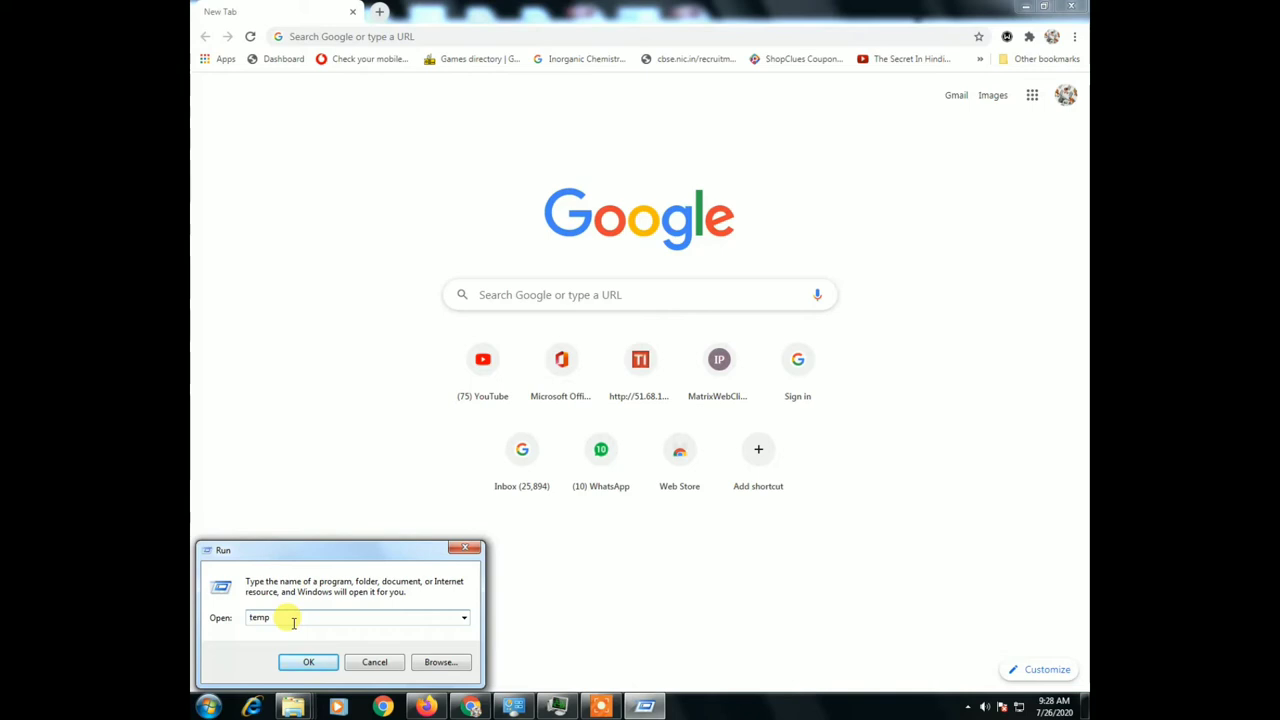
pyautogui.write('%')
pyautogui.press('Down')
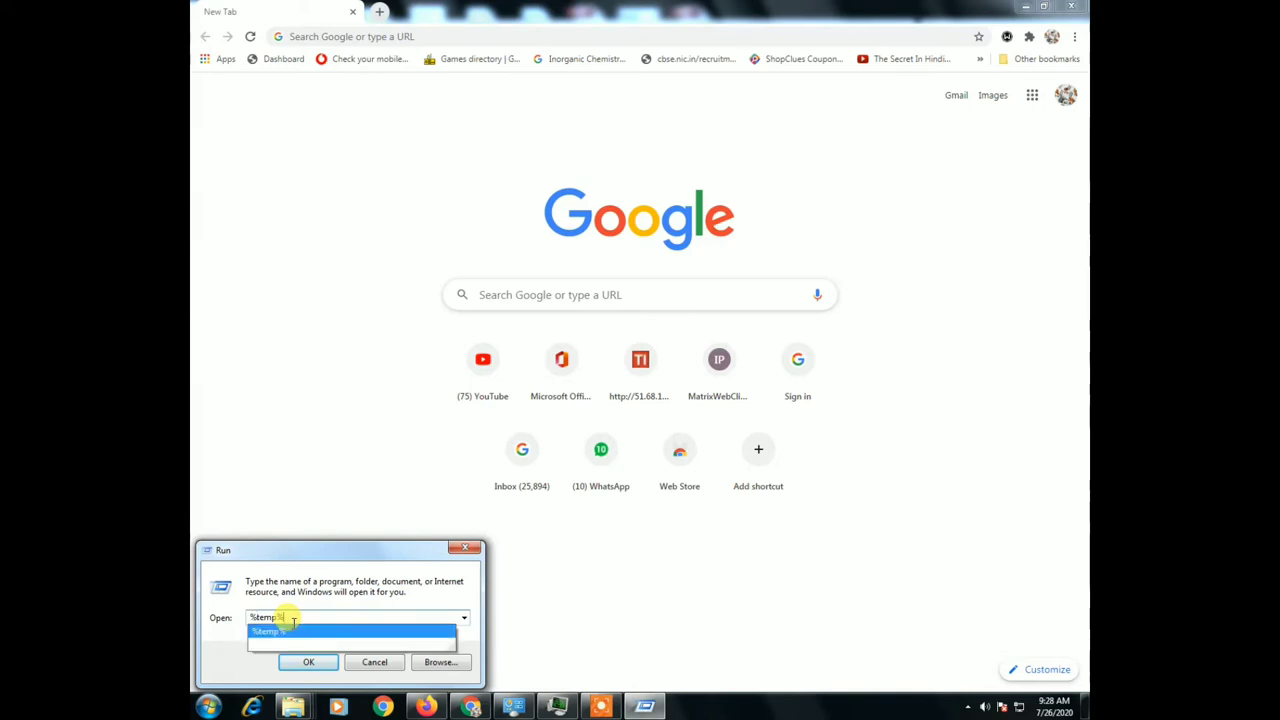
pyautogui.press('Return')
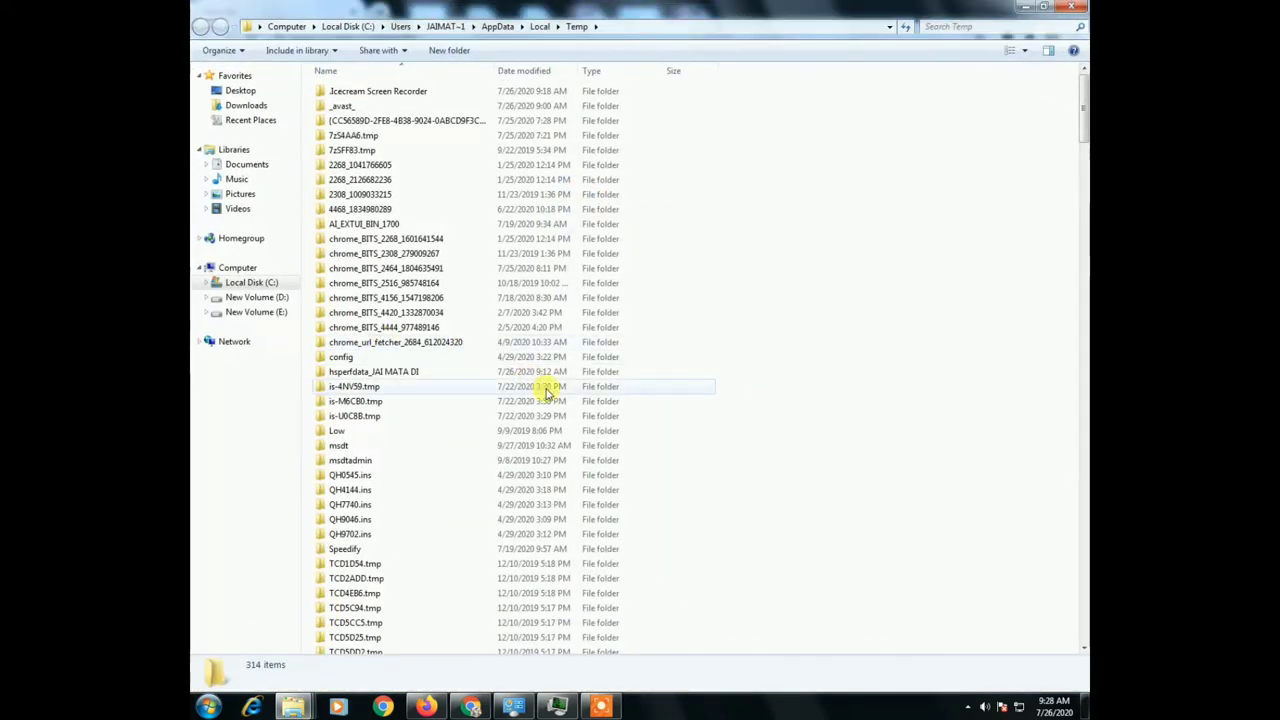
# Move all items in the user's local Temp folder to the Recycle Bin, skipping all files in use, and close the folder window.
pyautogui.scroll(-4, 585, 397)
pyautogui.scroll(-15, 585, 397)
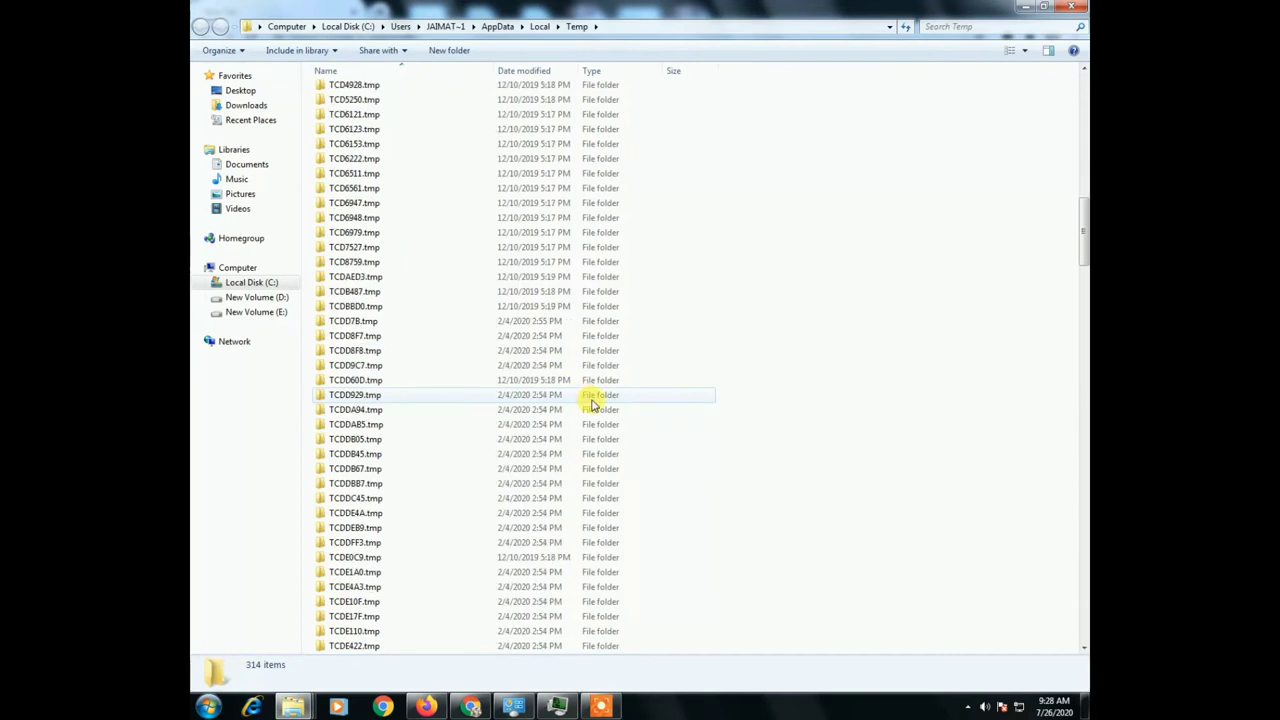
pyautogui.moveTo(1082, 250); pyautogui.dragTo(1083, 628)
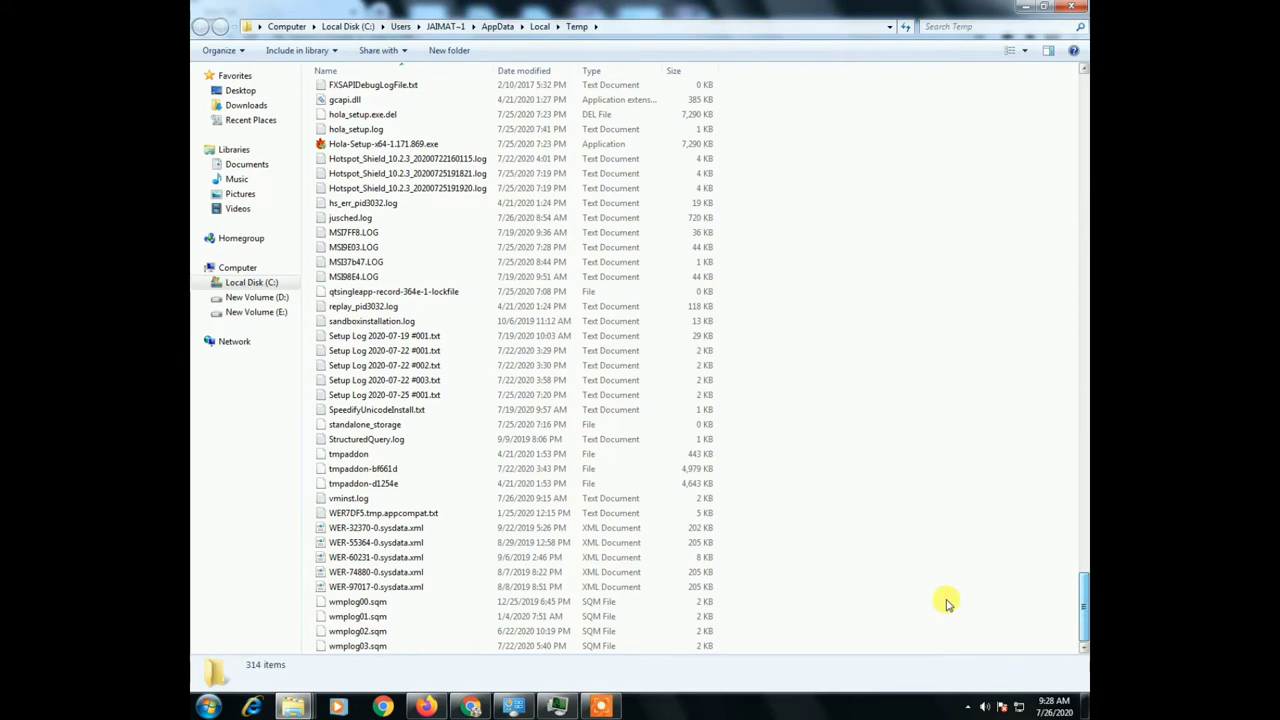
pyautogui.moveTo(775, 651); pyautogui.dragTo(340, 45)
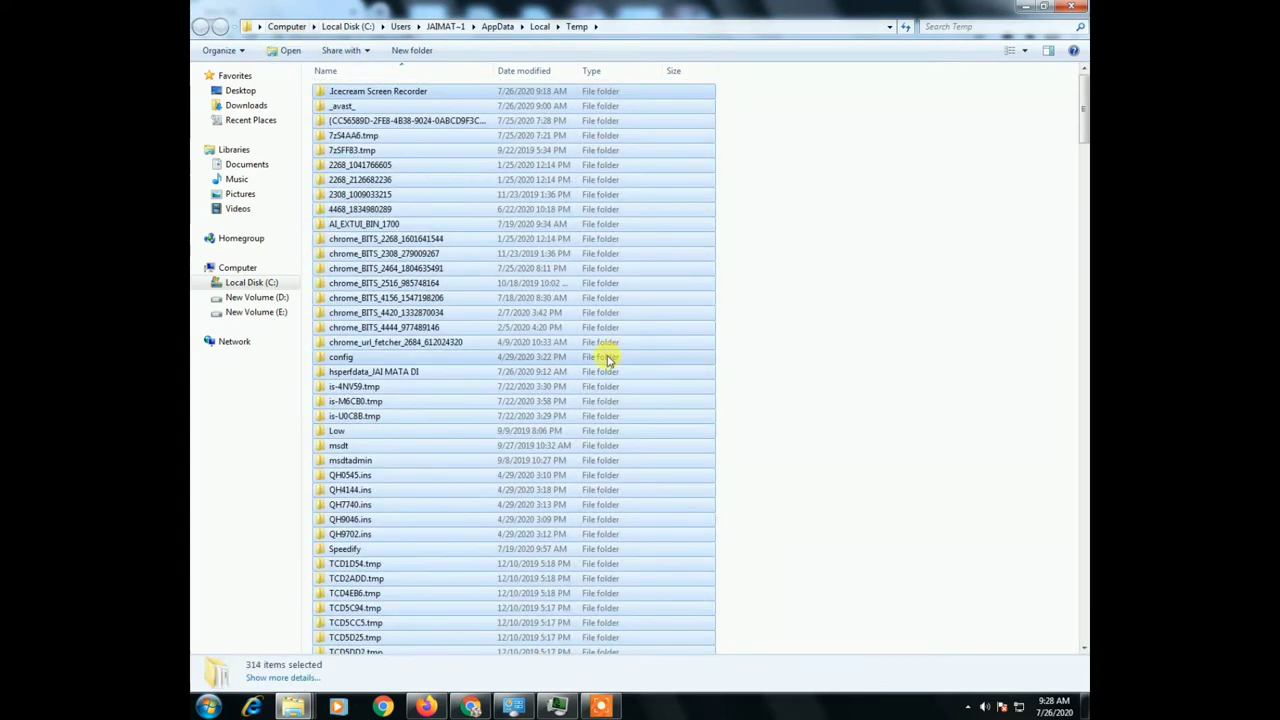
pyautogui.press('Delete')
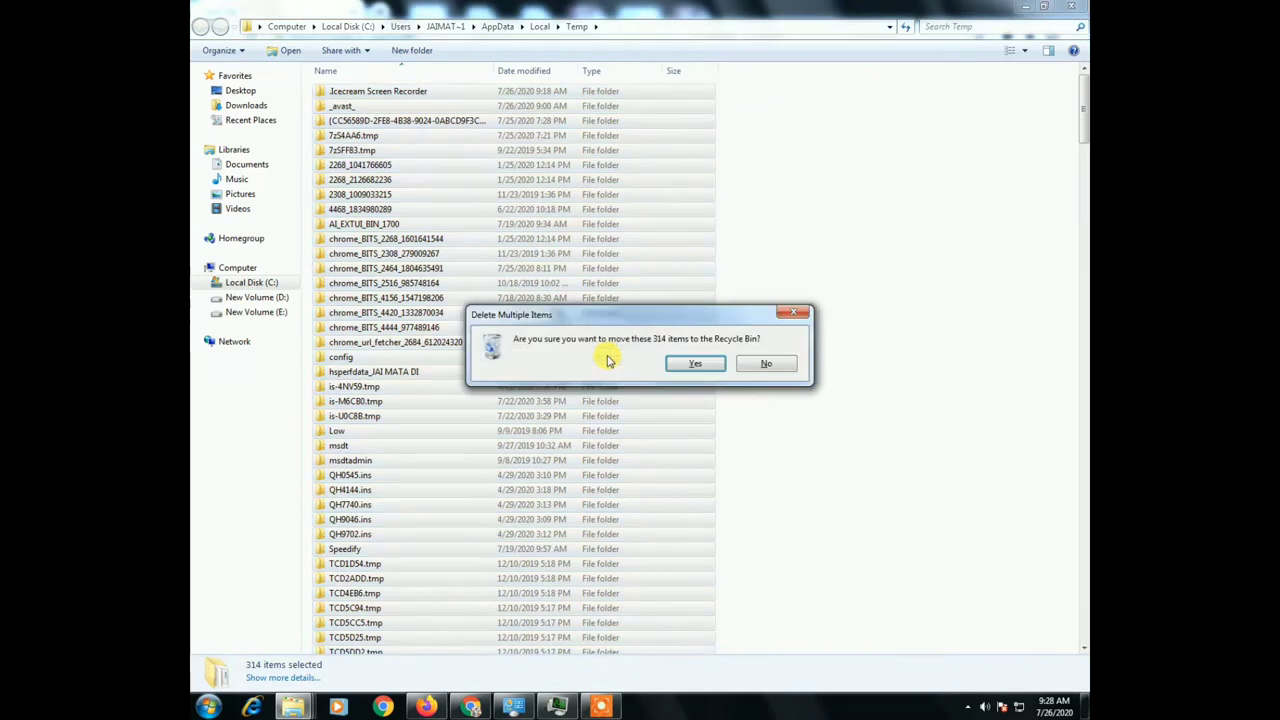
pyautogui.press('Return')
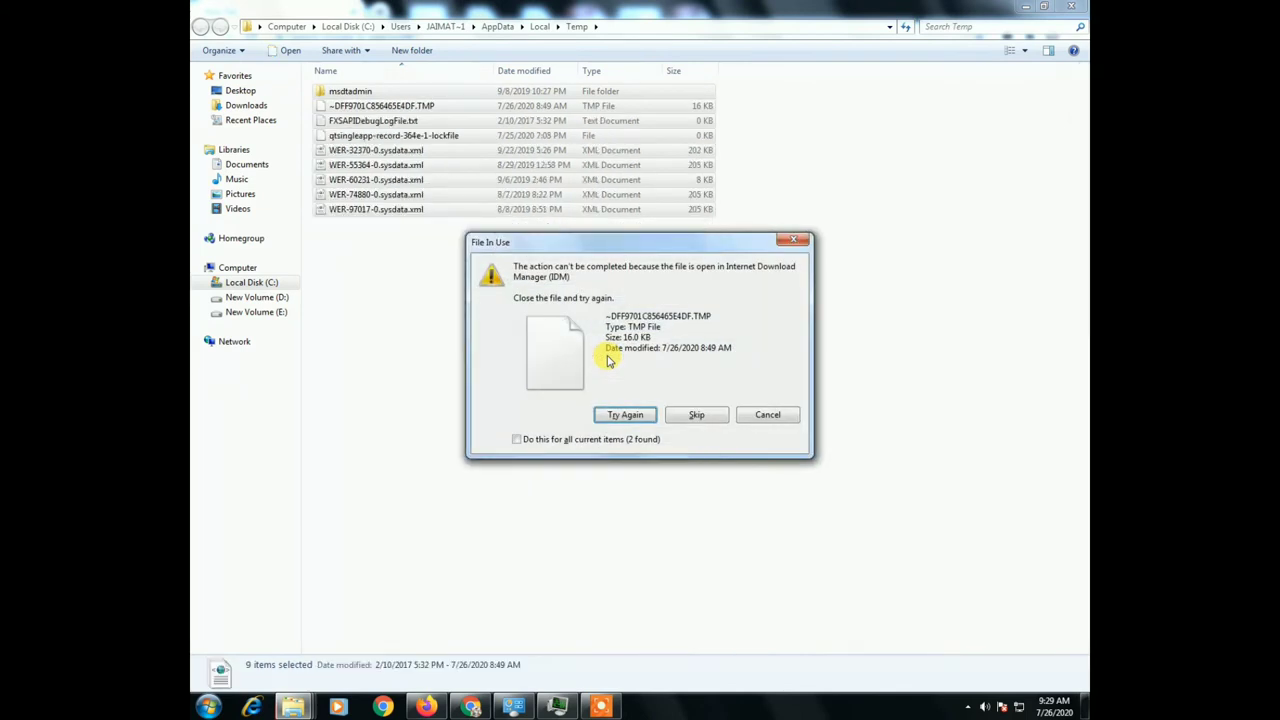
pyautogui.click(617, 441)
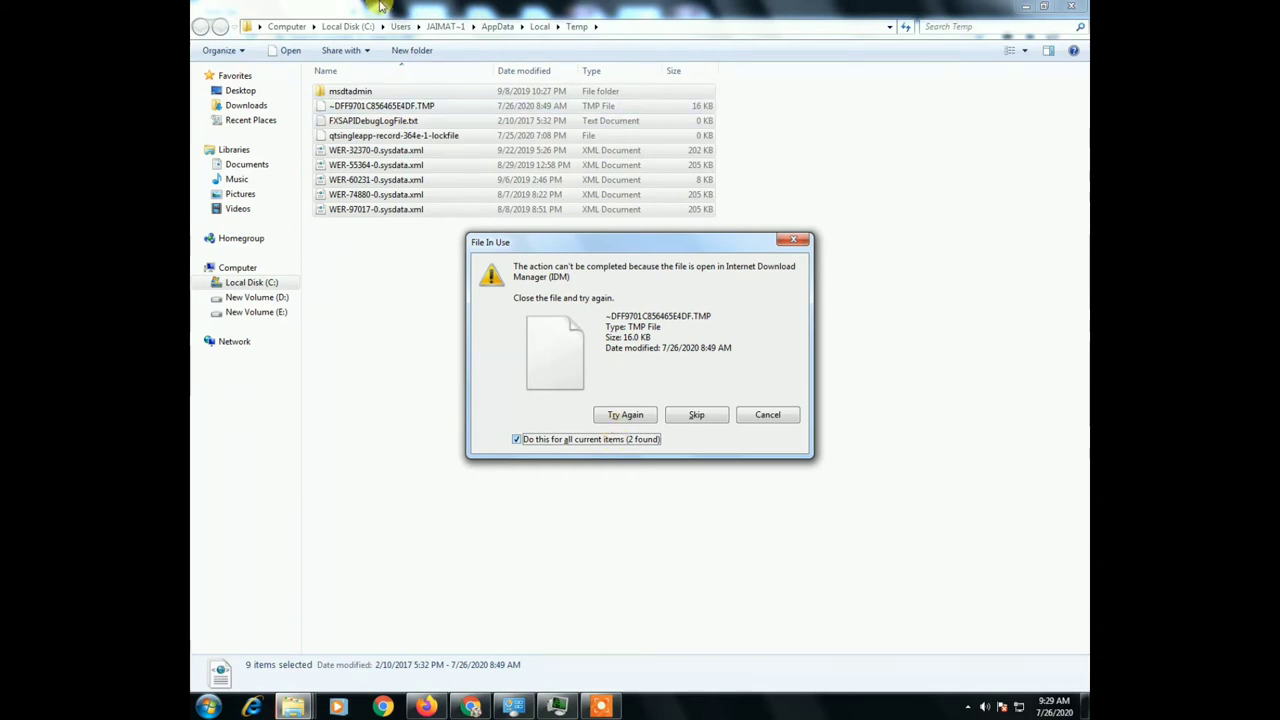
pyautogui.click(708, 418)
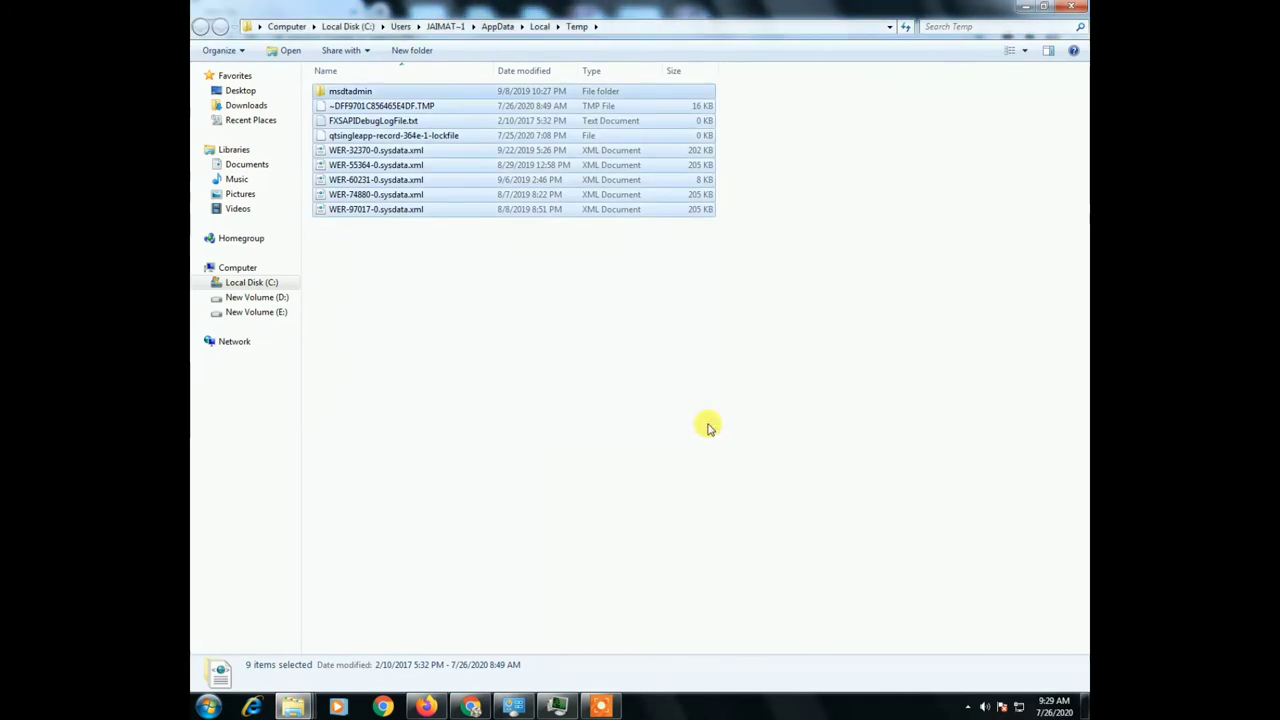
pyautogui.click(685, 373)
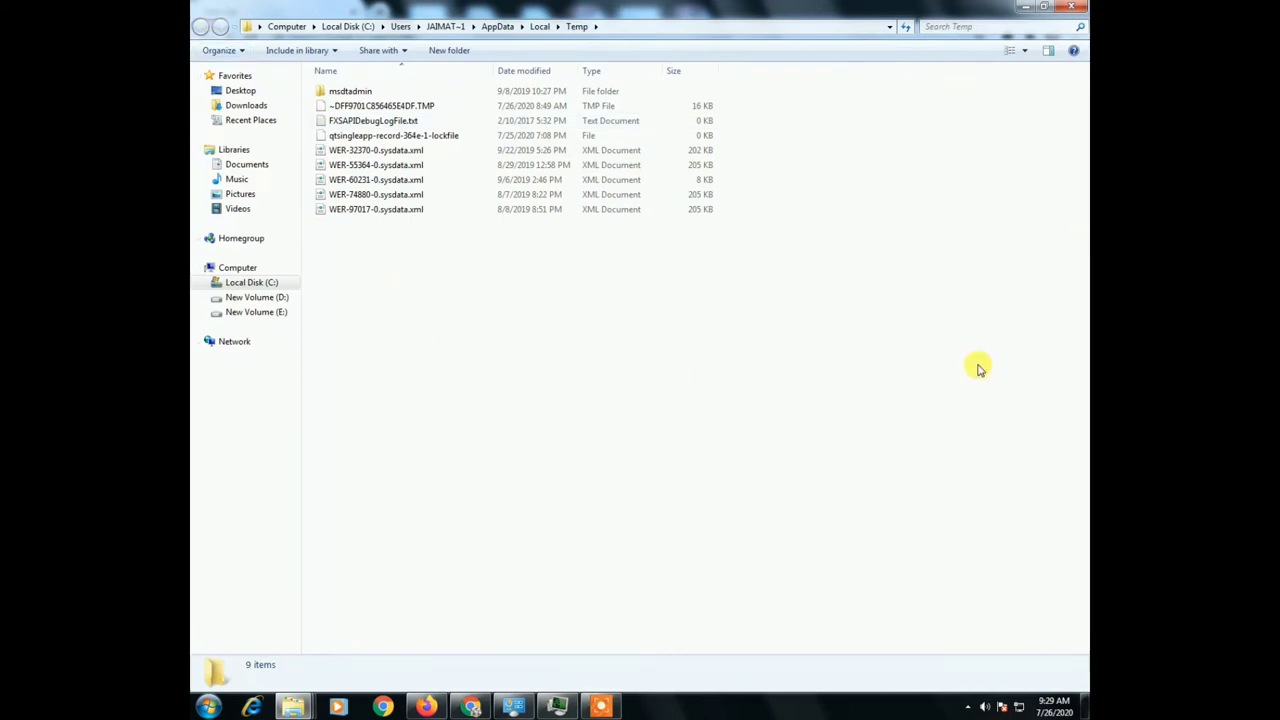
pyautogui.click(1053, 7)
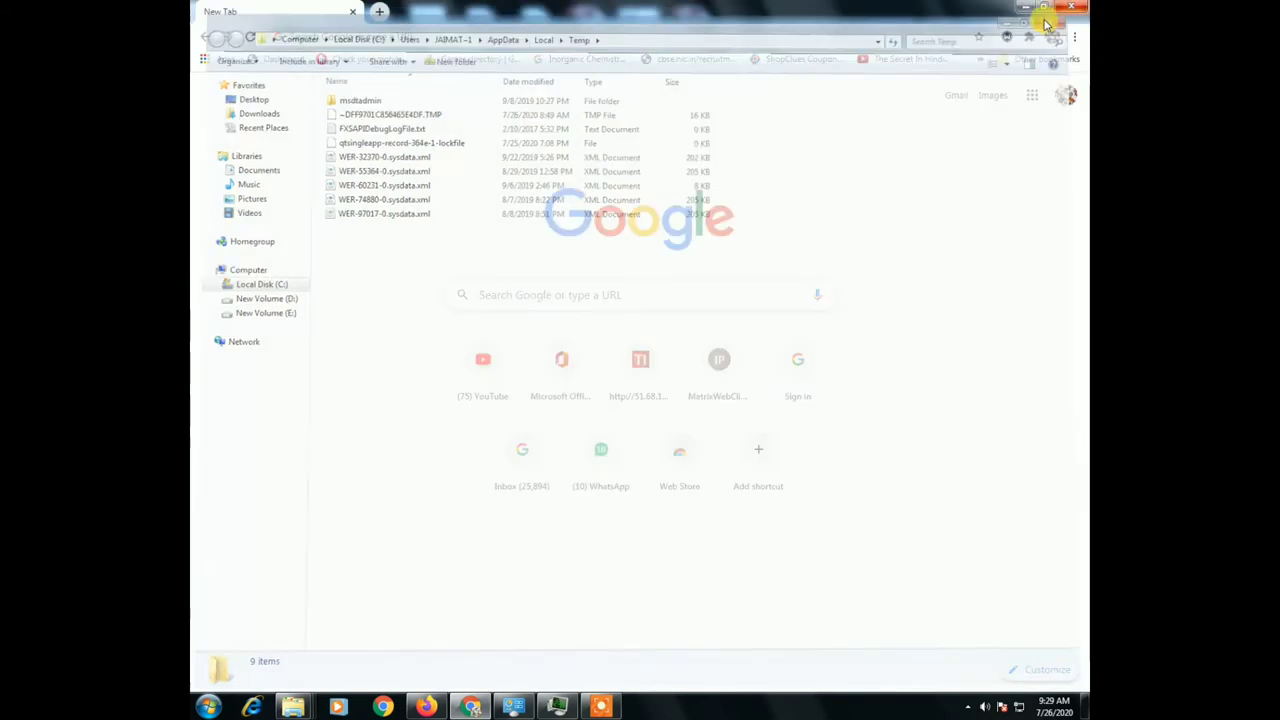
# Open the Quick Heal Total Security main window to check the antivirus's registration status, and close it.
pyautogui.click(968, 710)
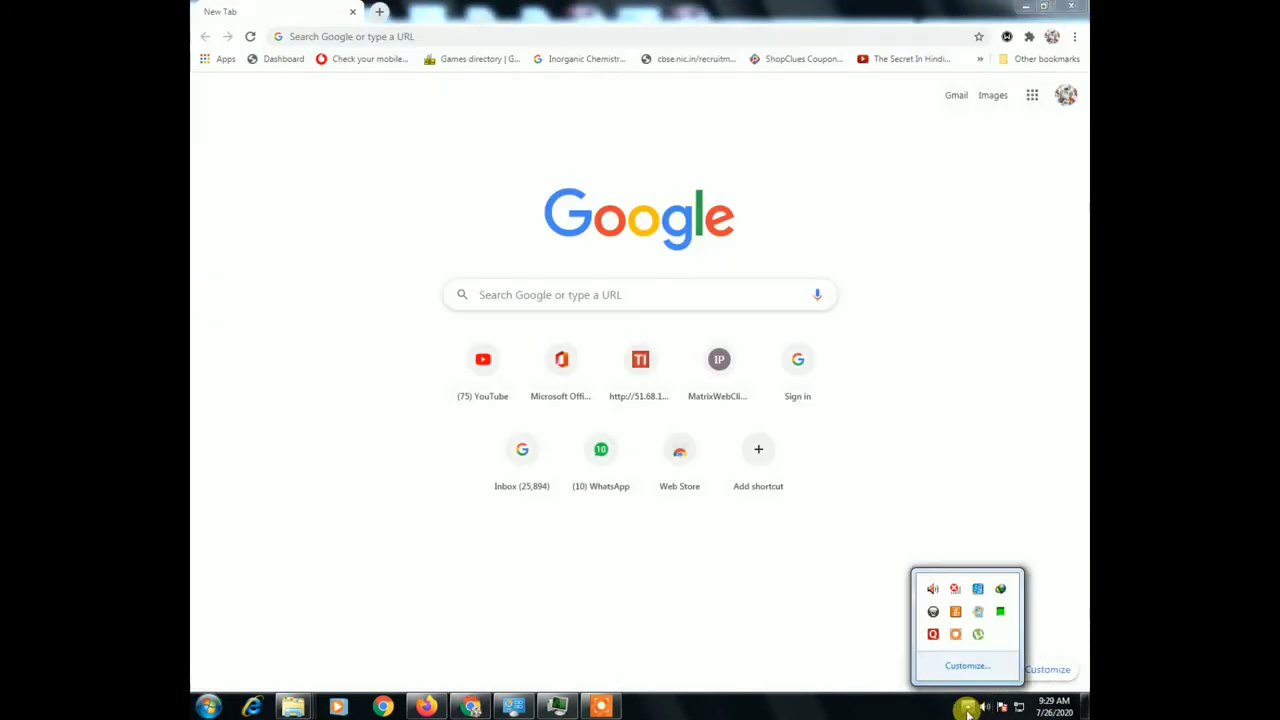
pyautogui.rightClick(938, 638)
pyautogui.click(951, 481)
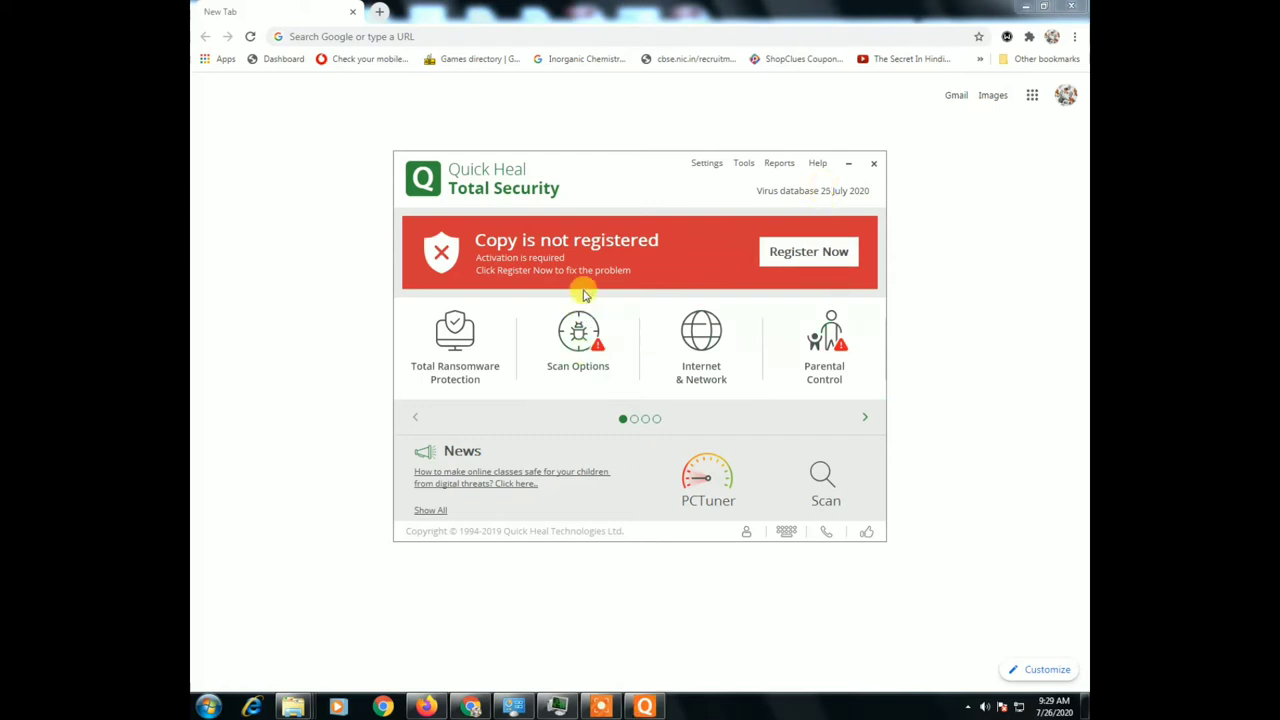
pyautogui.click(873, 164)
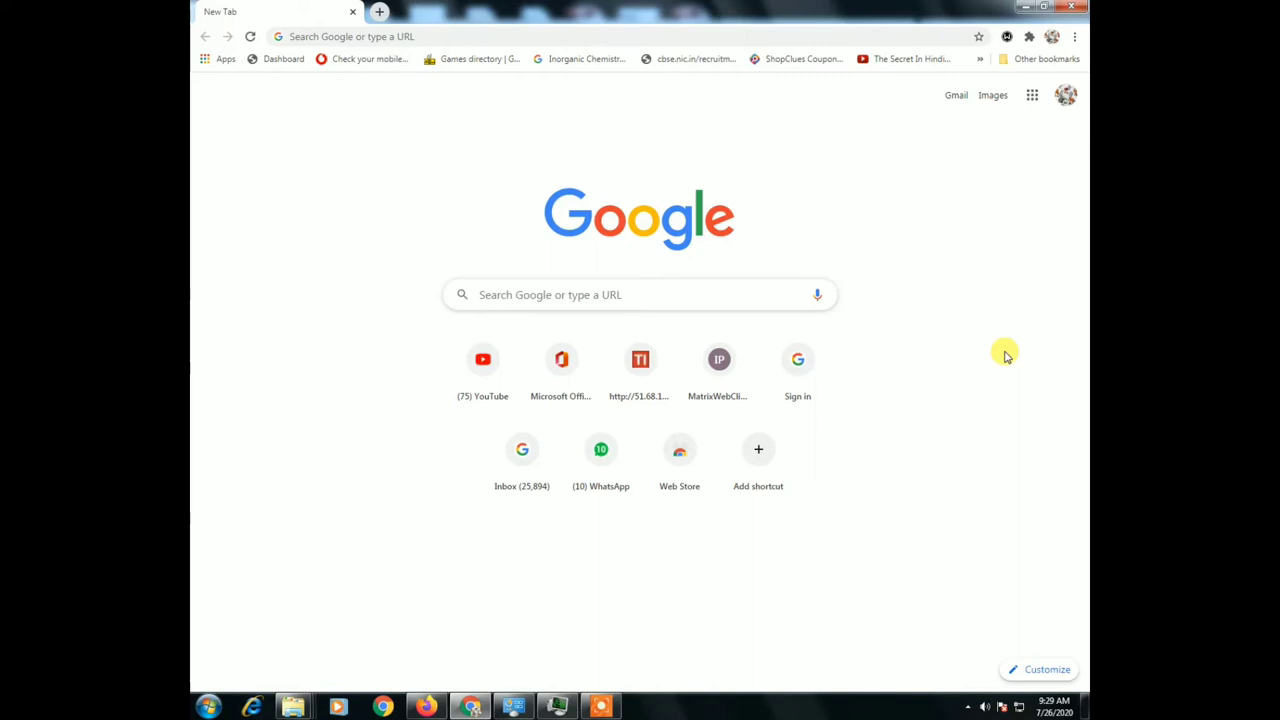
pyautogui.press('super+r')
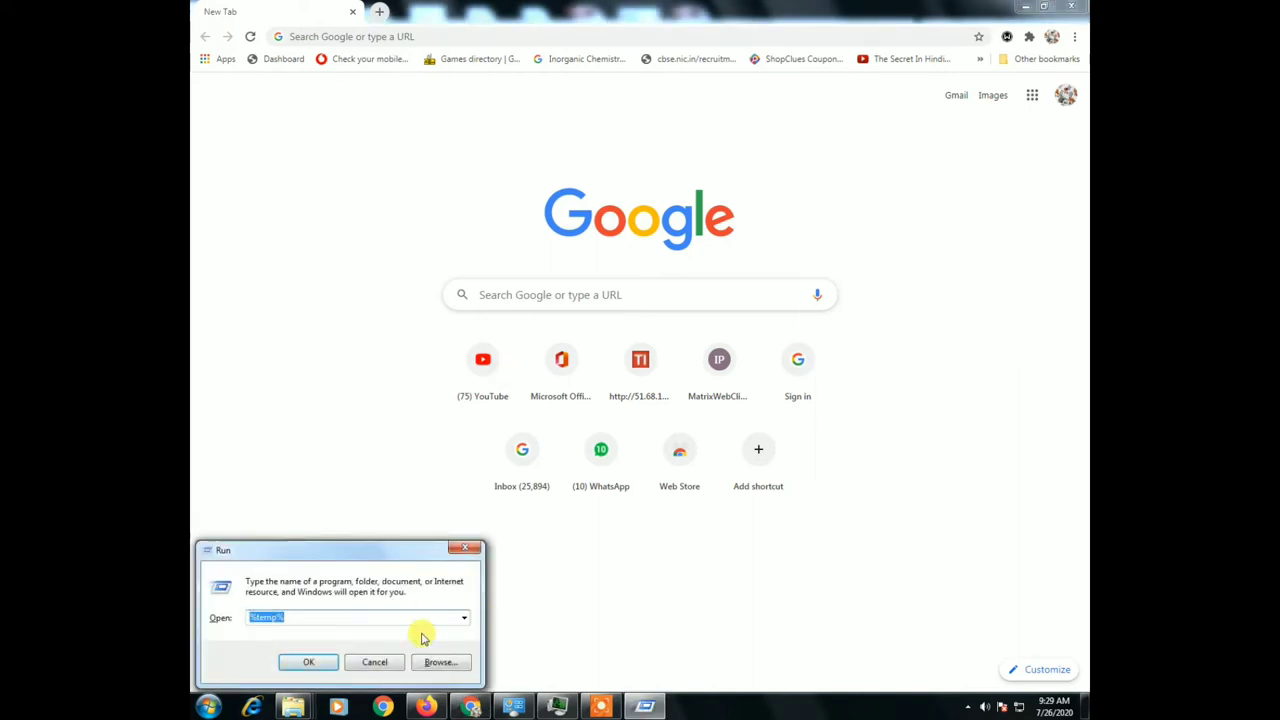
pyautogui.click(466, 548)
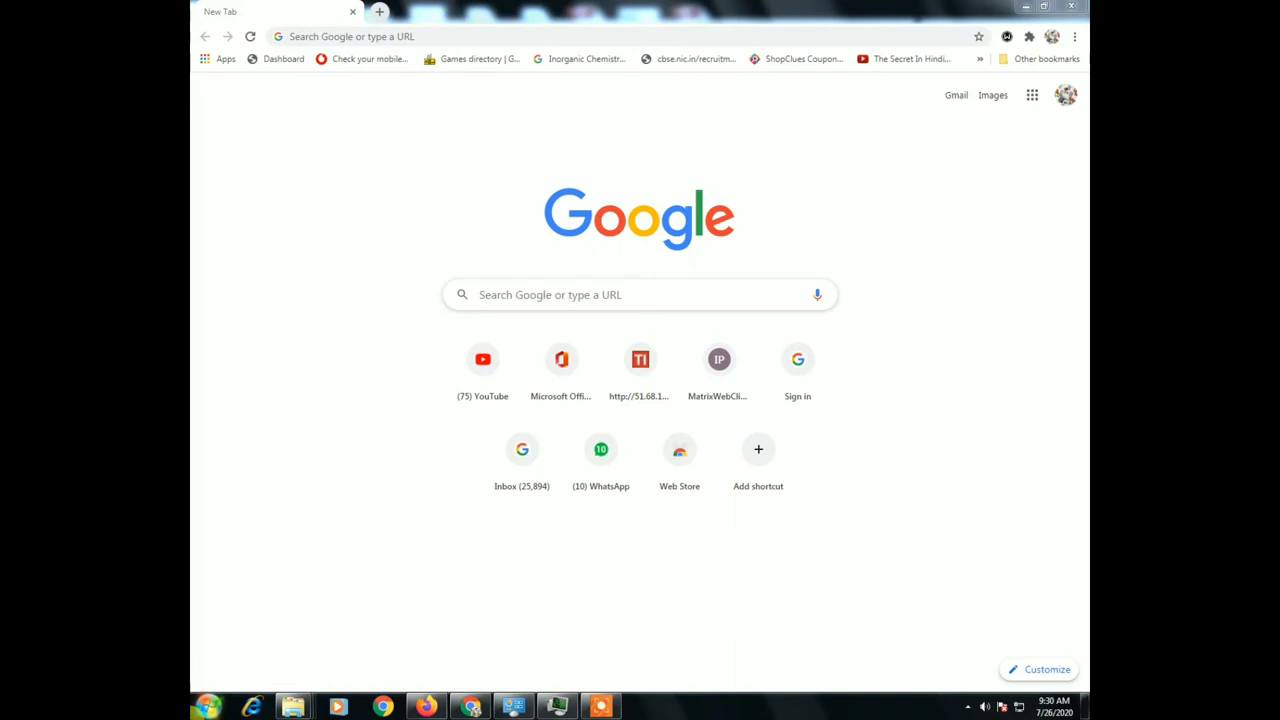
# Switch Control Panel to the Category view and open the list of installed programs for uninstalling.
pyautogui.click(210, 708)
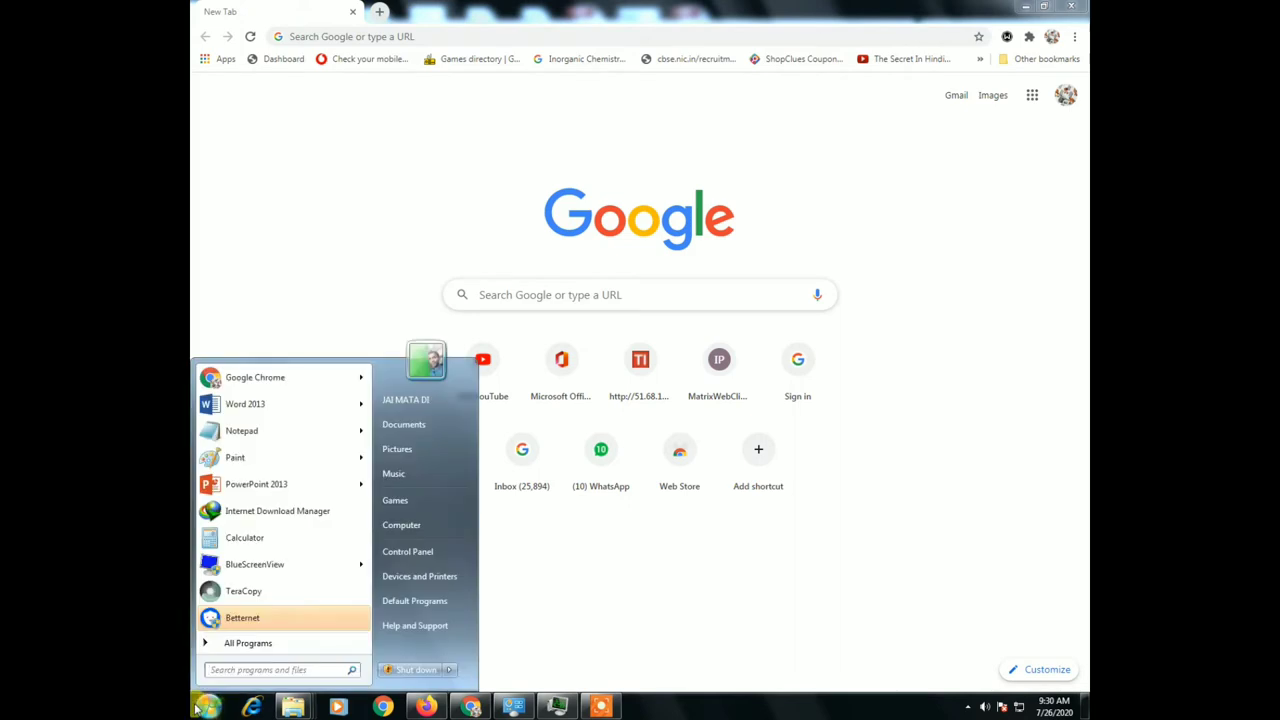
pyautogui.click(418, 549)
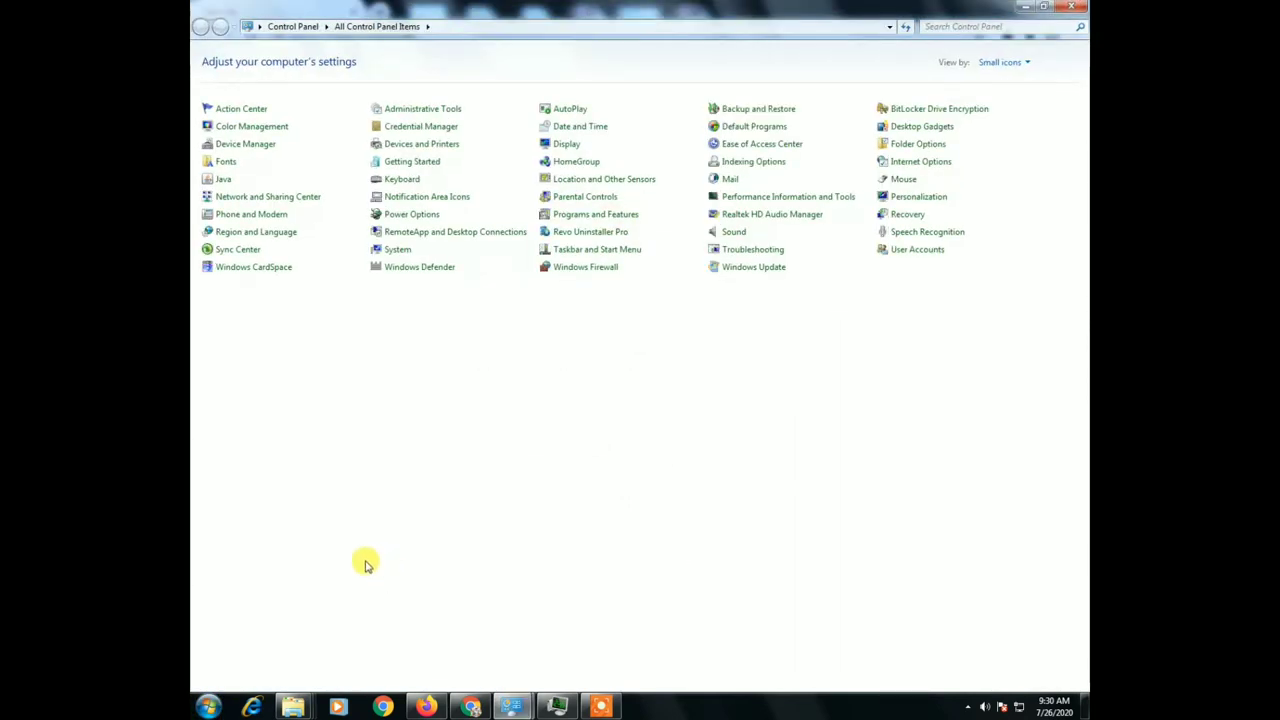
pyautogui.click(1002, 66)
pyautogui.click(1013, 82)
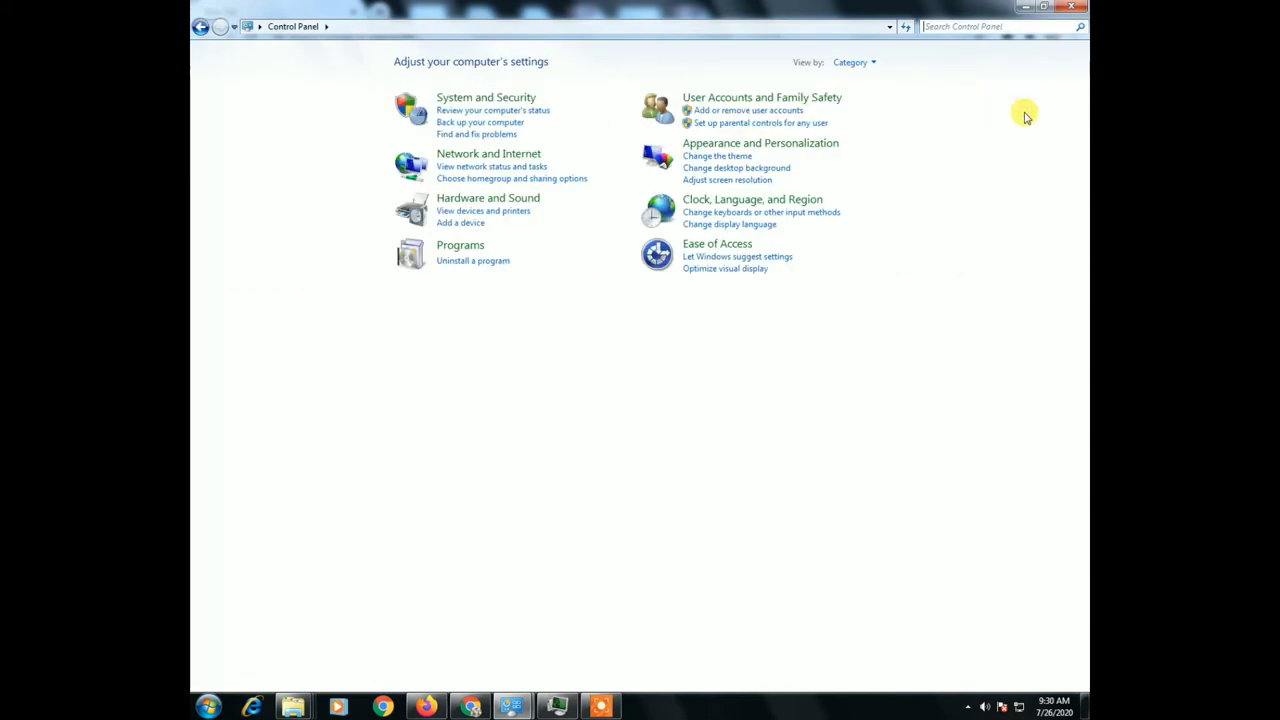
pyautogui.click(499, 268)
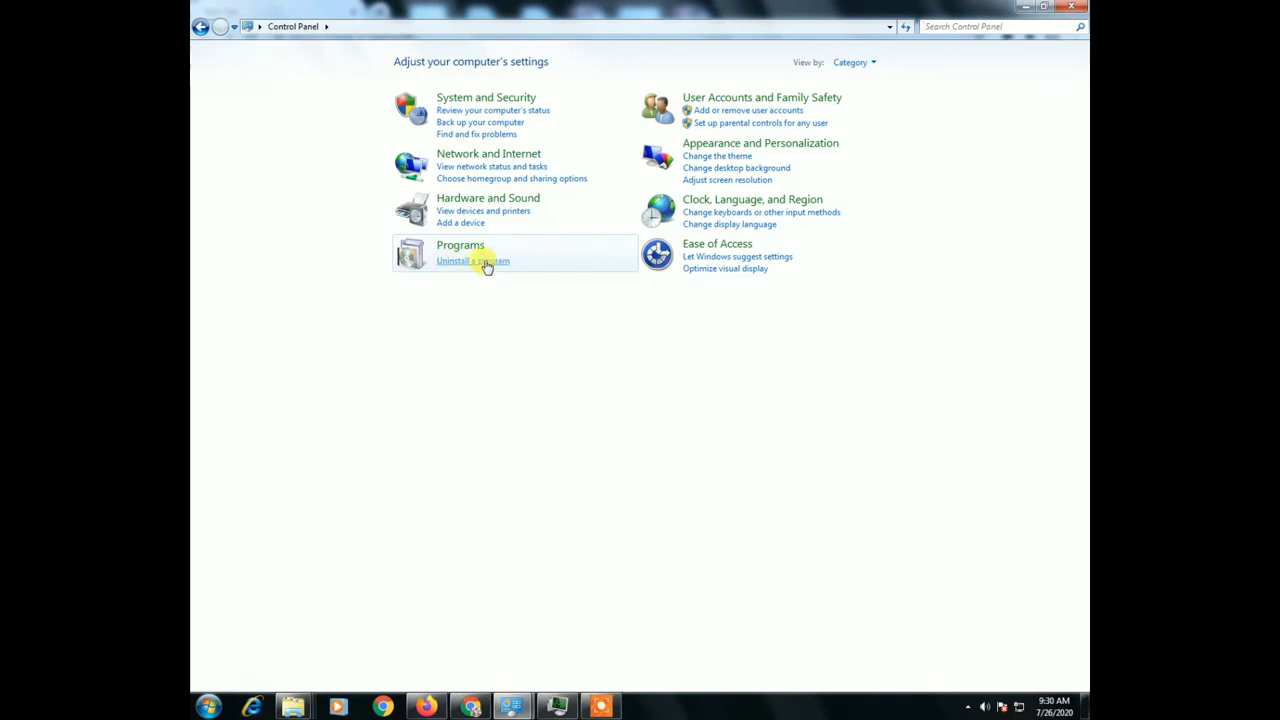
pyautogui.click(437, 268)
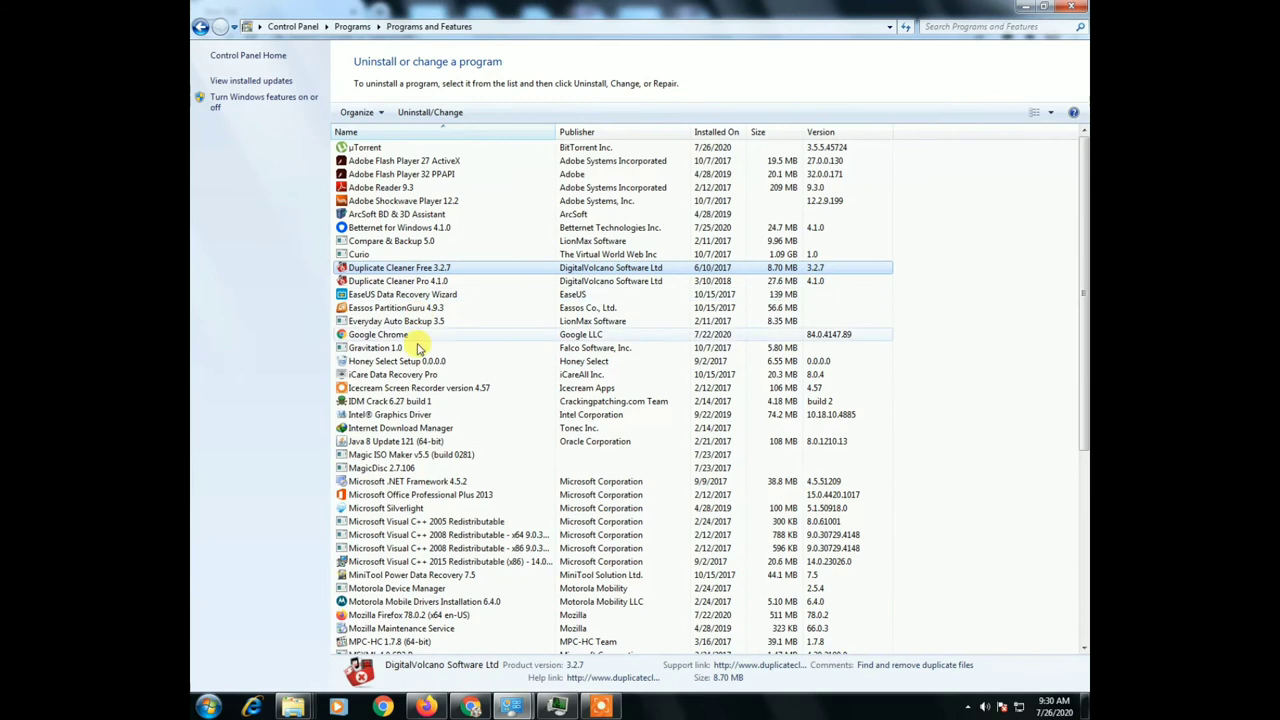
# Uninstall Quick Heal Total Security with the option to remove it completely, postpone the restart and dismiss the Windows Defender notification.
pyautogui.press('q')
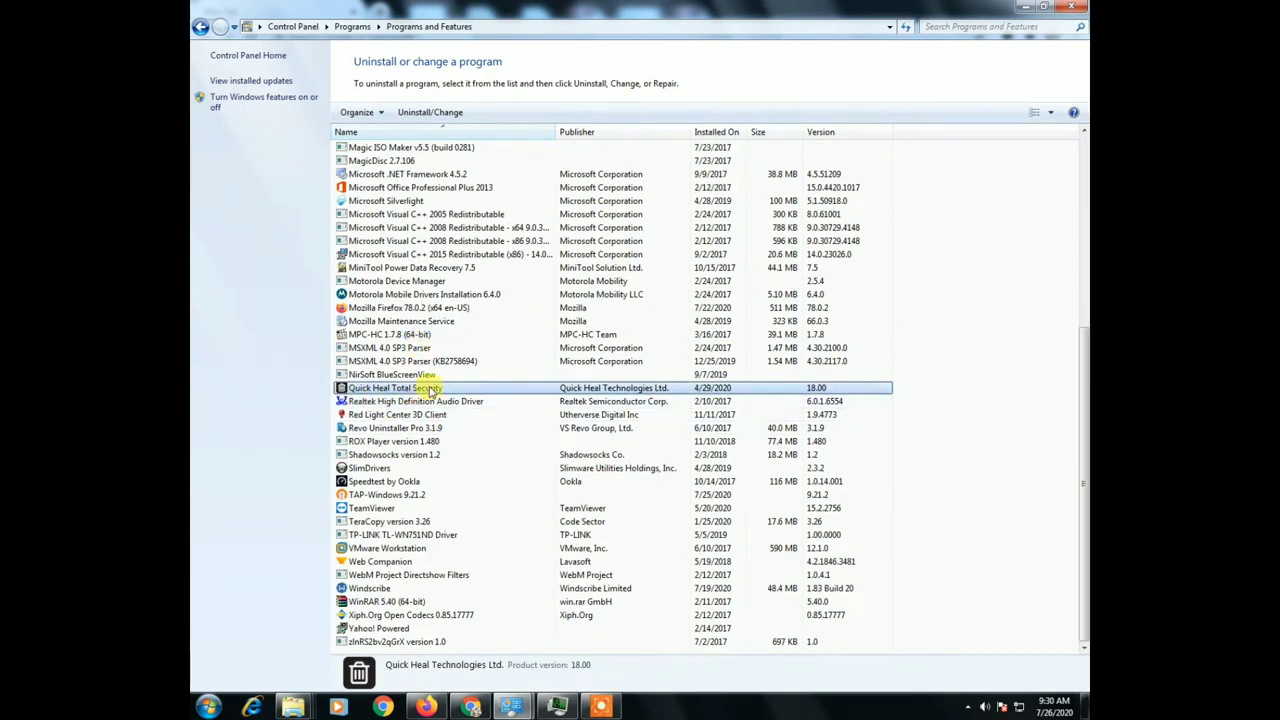
pyautogui.click(431, 112)
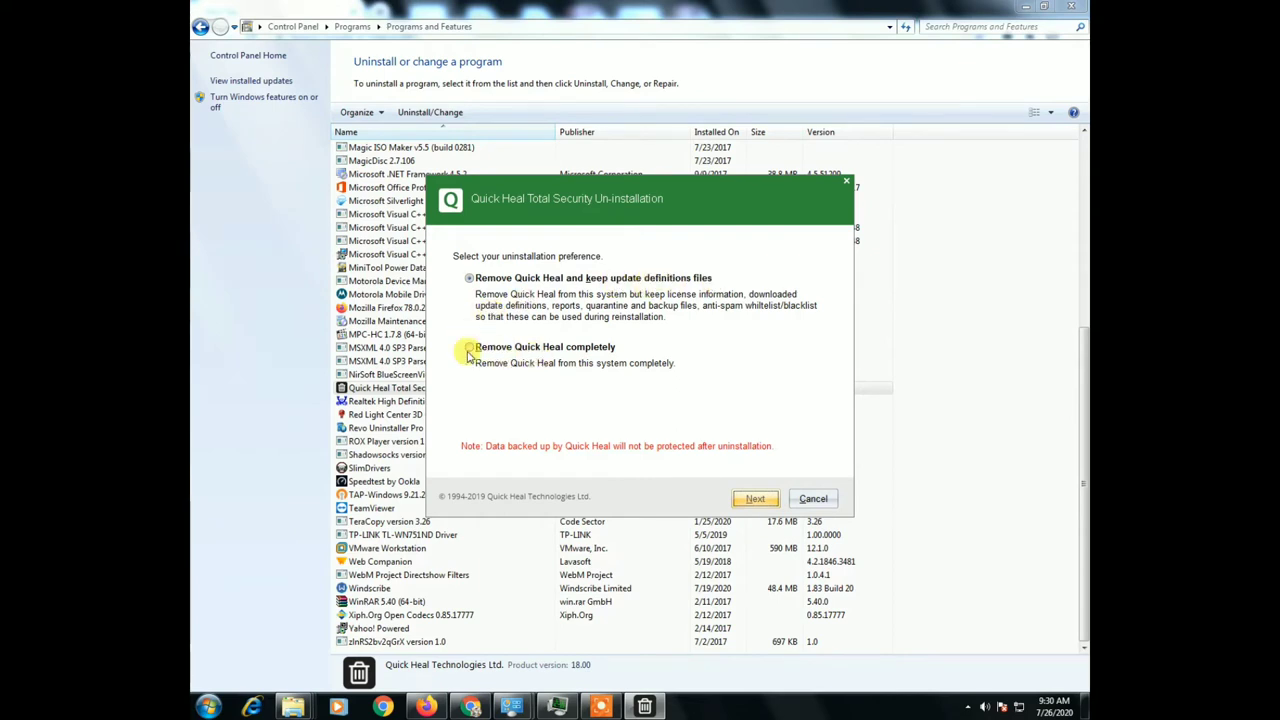
pyautogui.click(605, 347)
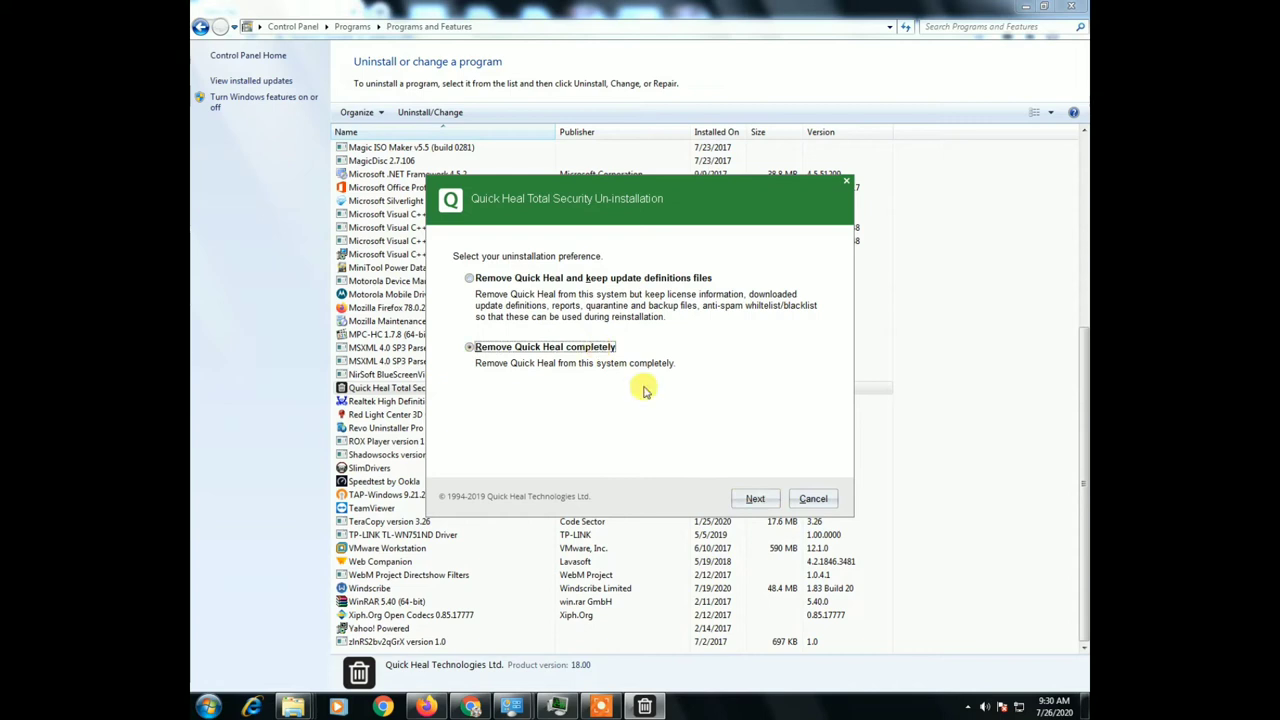
pyautogui.click(750, 501)
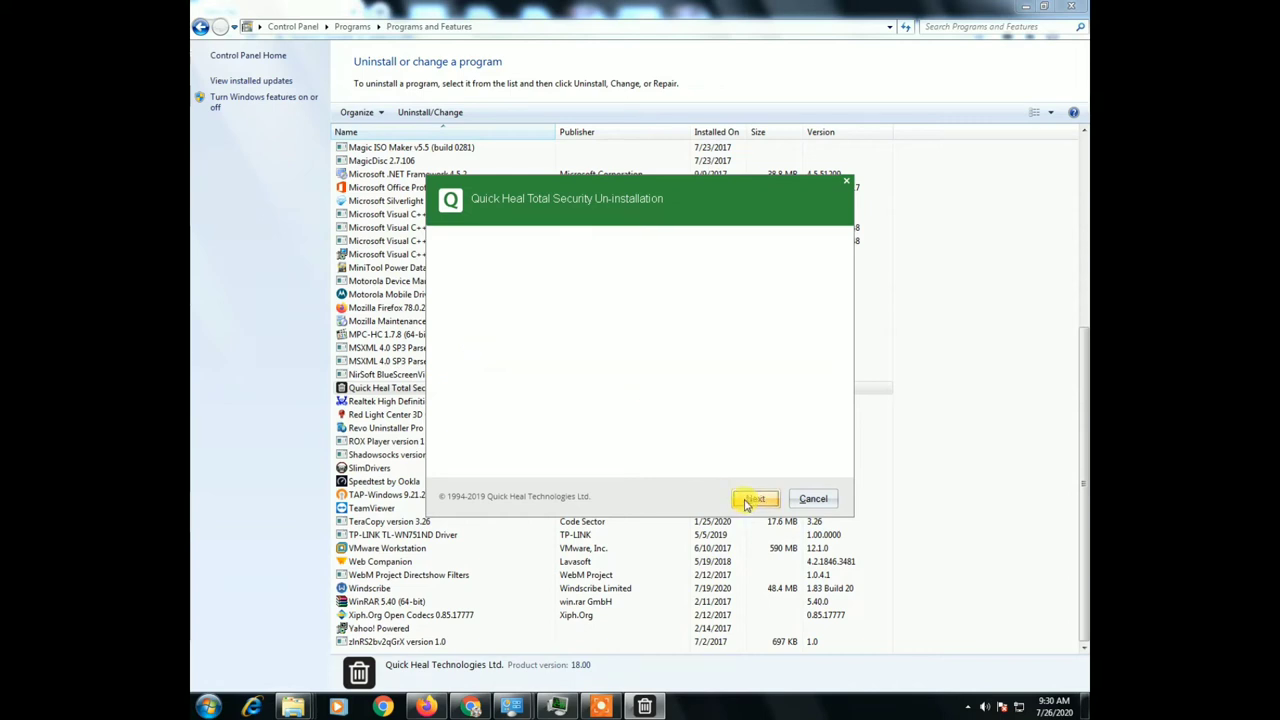
pyautogui.click(1028, 8)
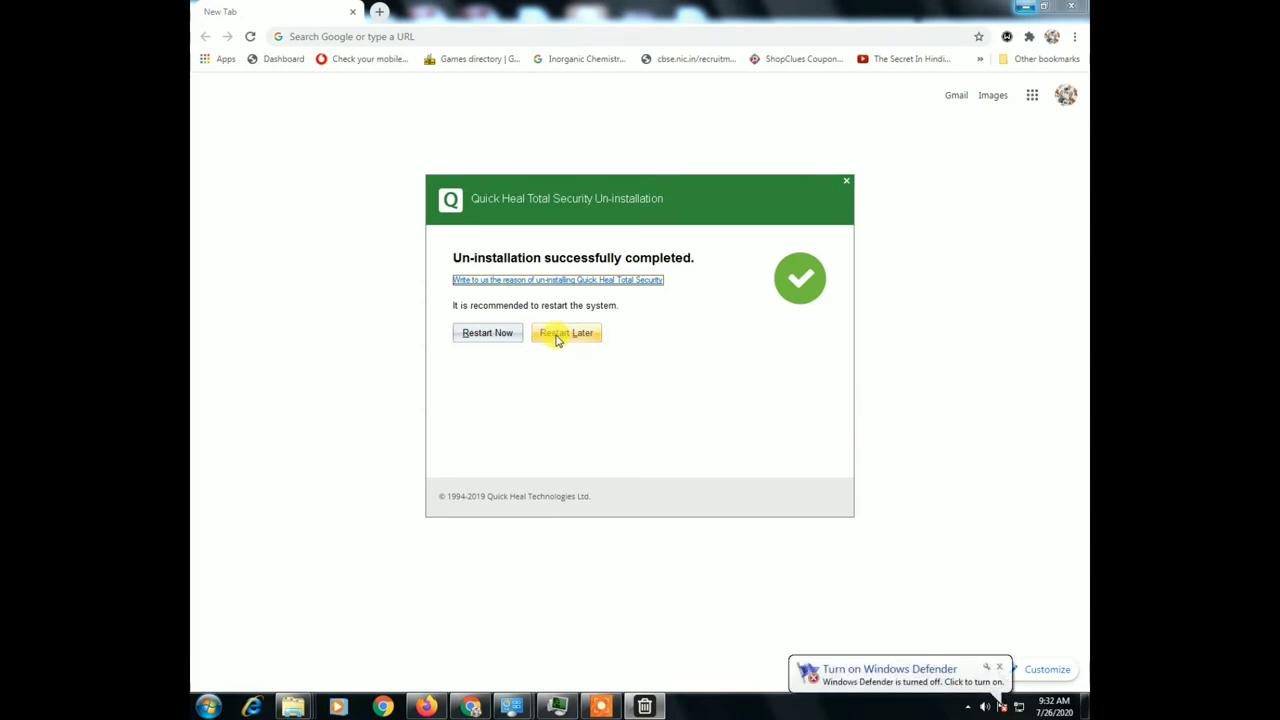
pyautogui.click(560, 336)
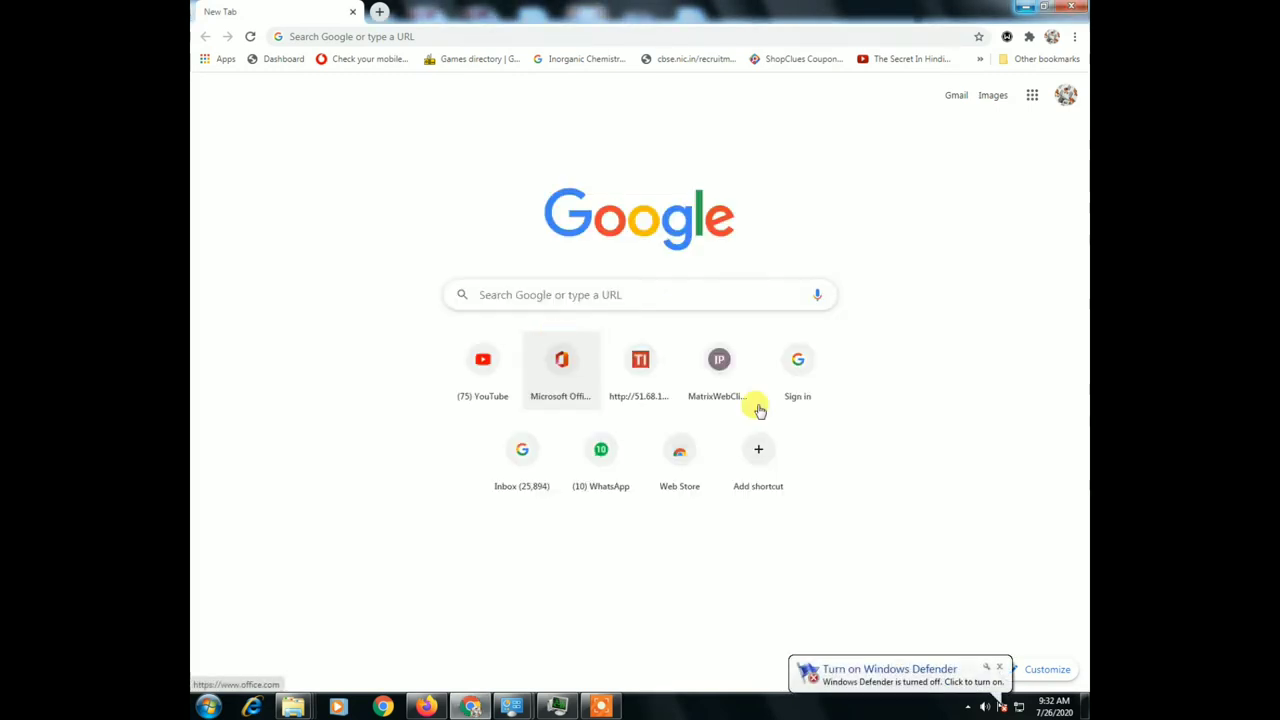
pyautogui.click(999, 667)
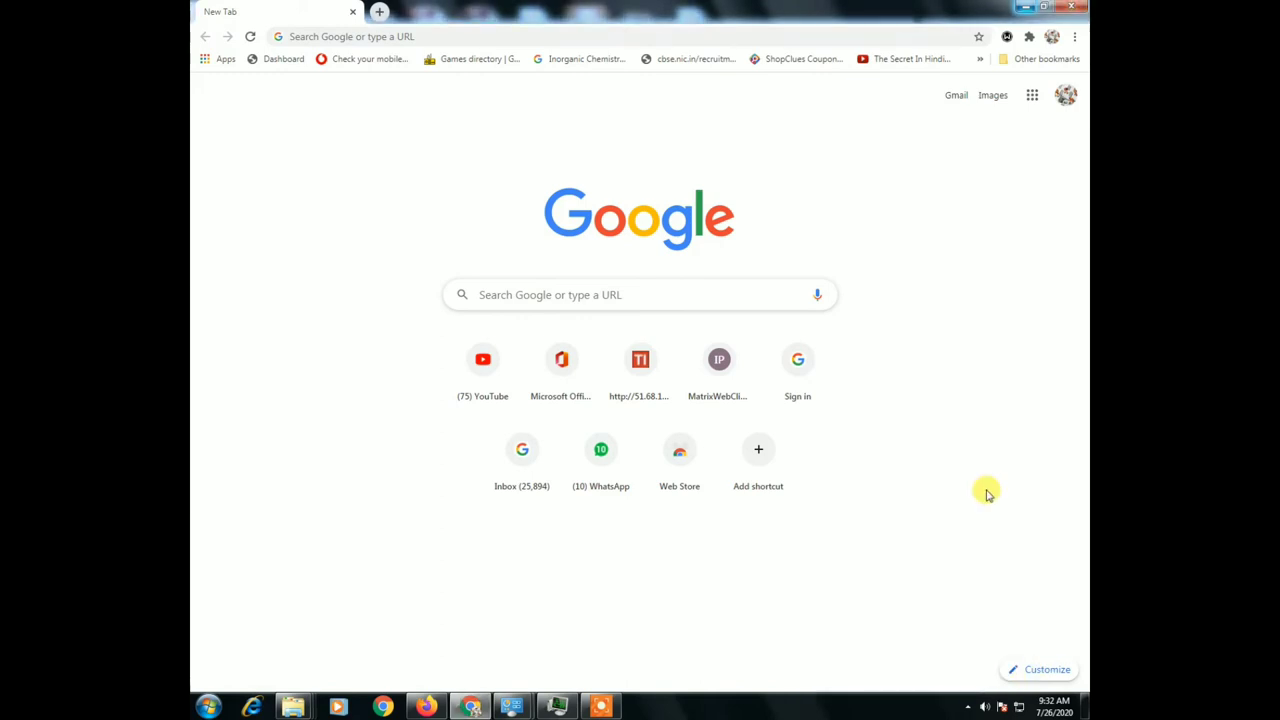
# Open System Configuration by running the command msconfig.
pyautogui.press('super')
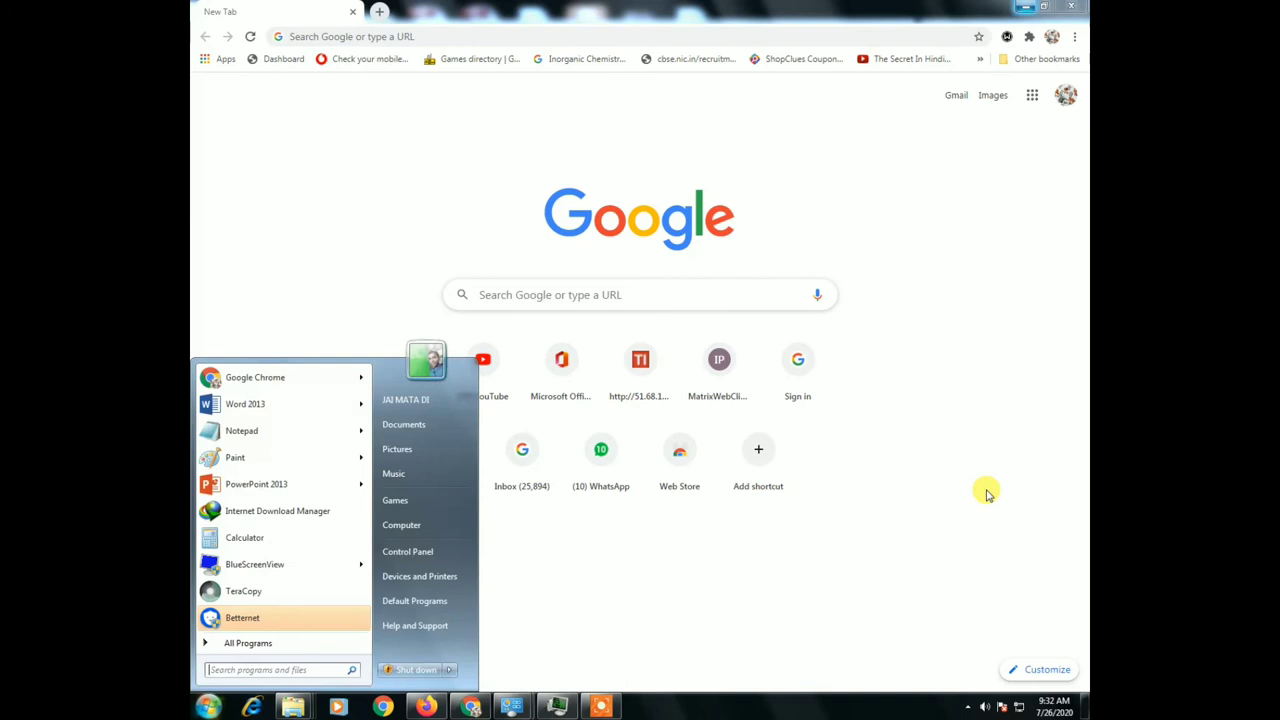
pyautogui.click(281, 669)
pyautogui.write('run')
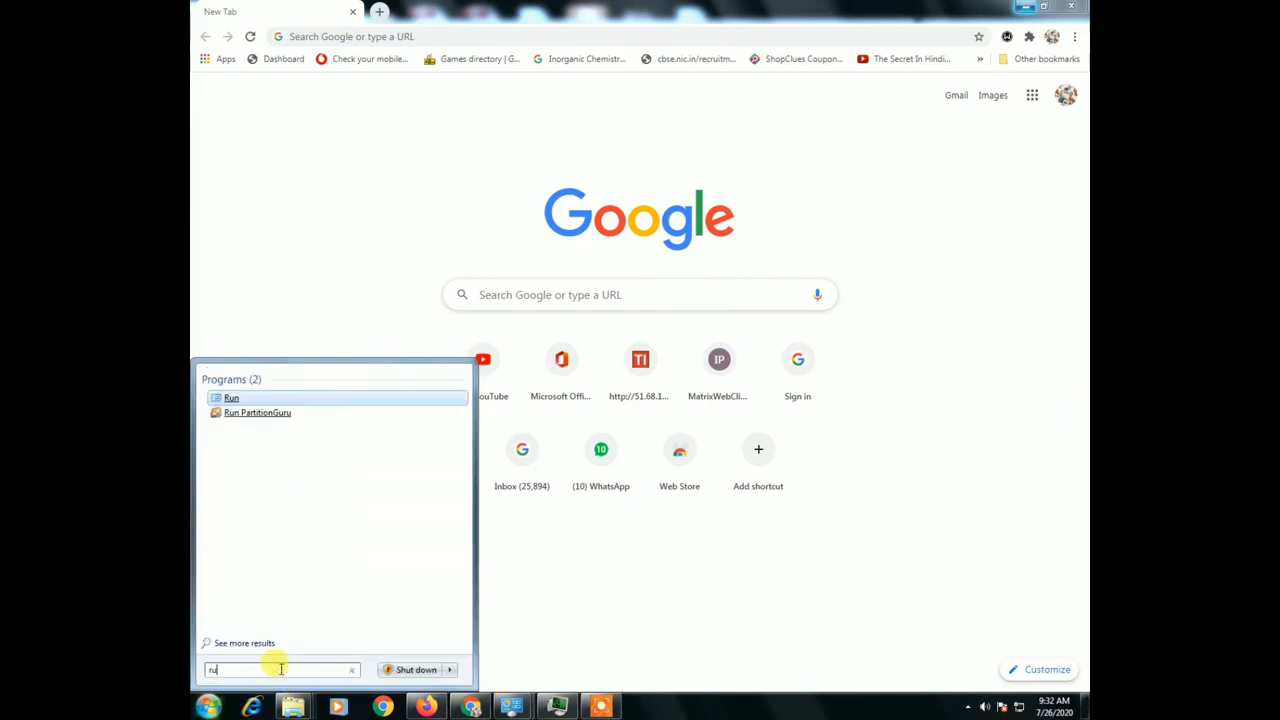
pyautogui.click(214, 399)
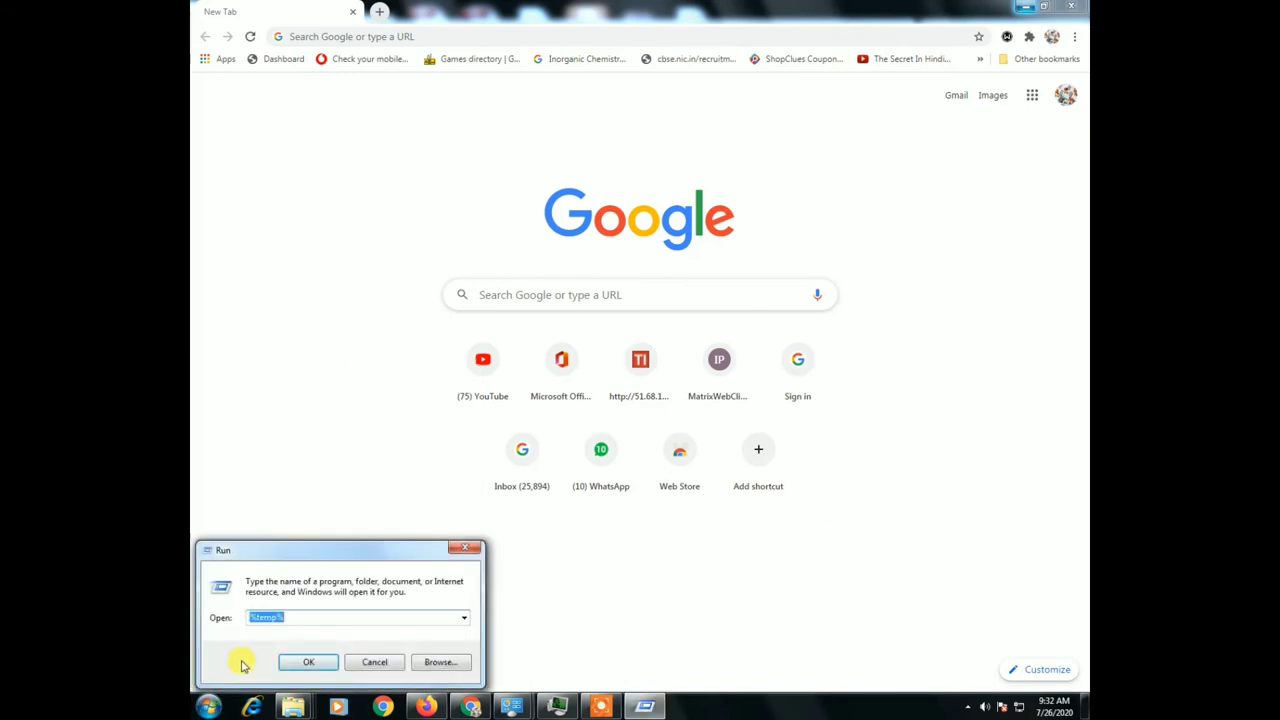
pyautogui.write('msc')
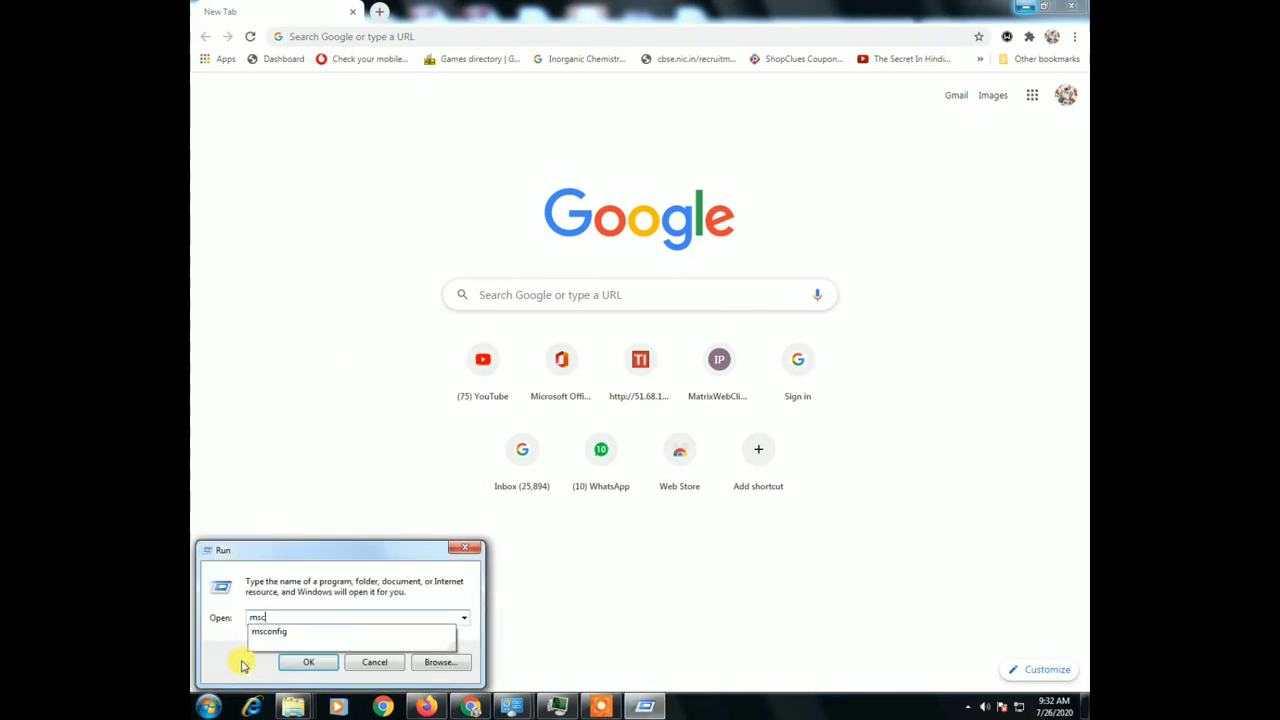
pyautogui.write('onfig')
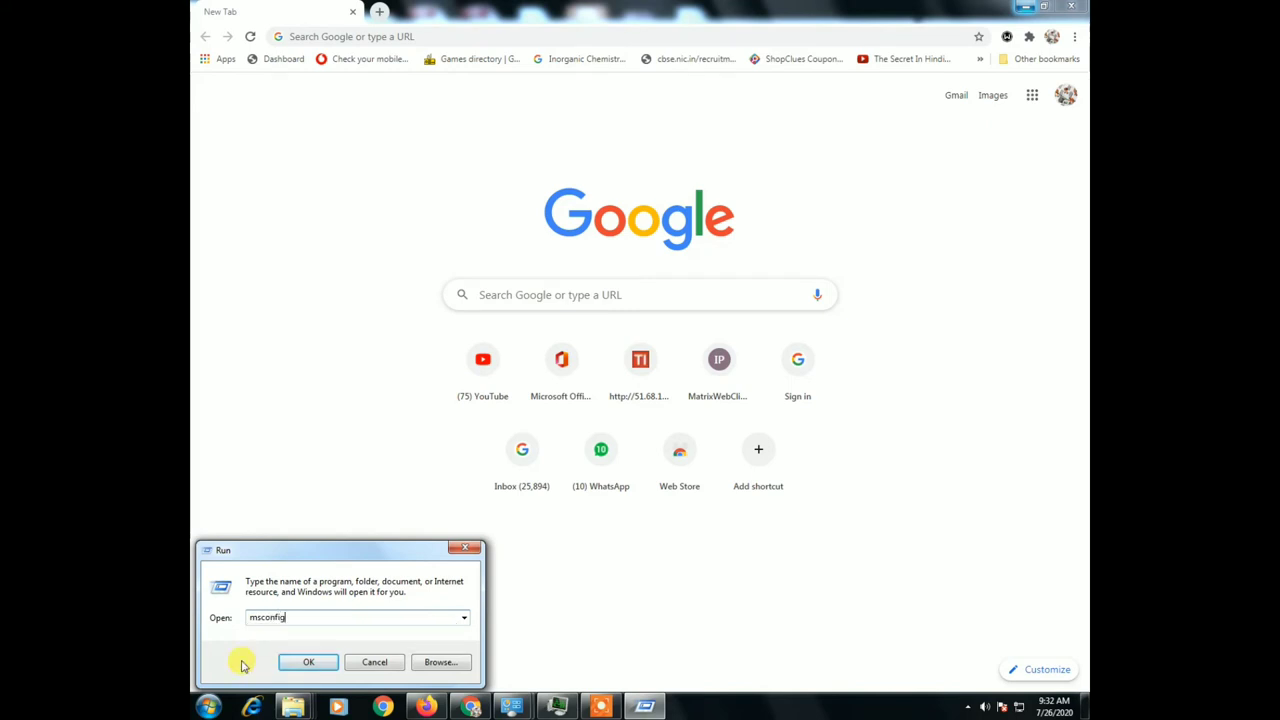
pyautogui.click(297, 656)
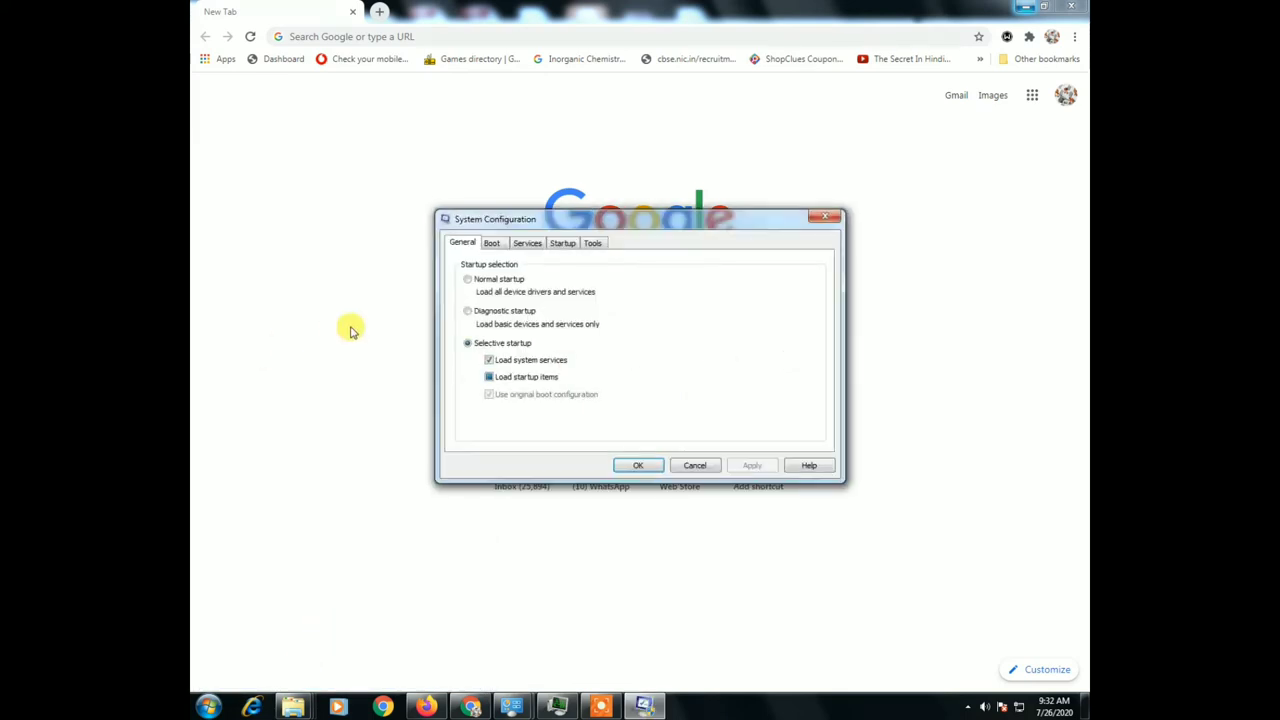
# Show the list of startup programs, widen the Startup Item column and look through the enabled and disabled entries.
pyautogui.click(563, 244)
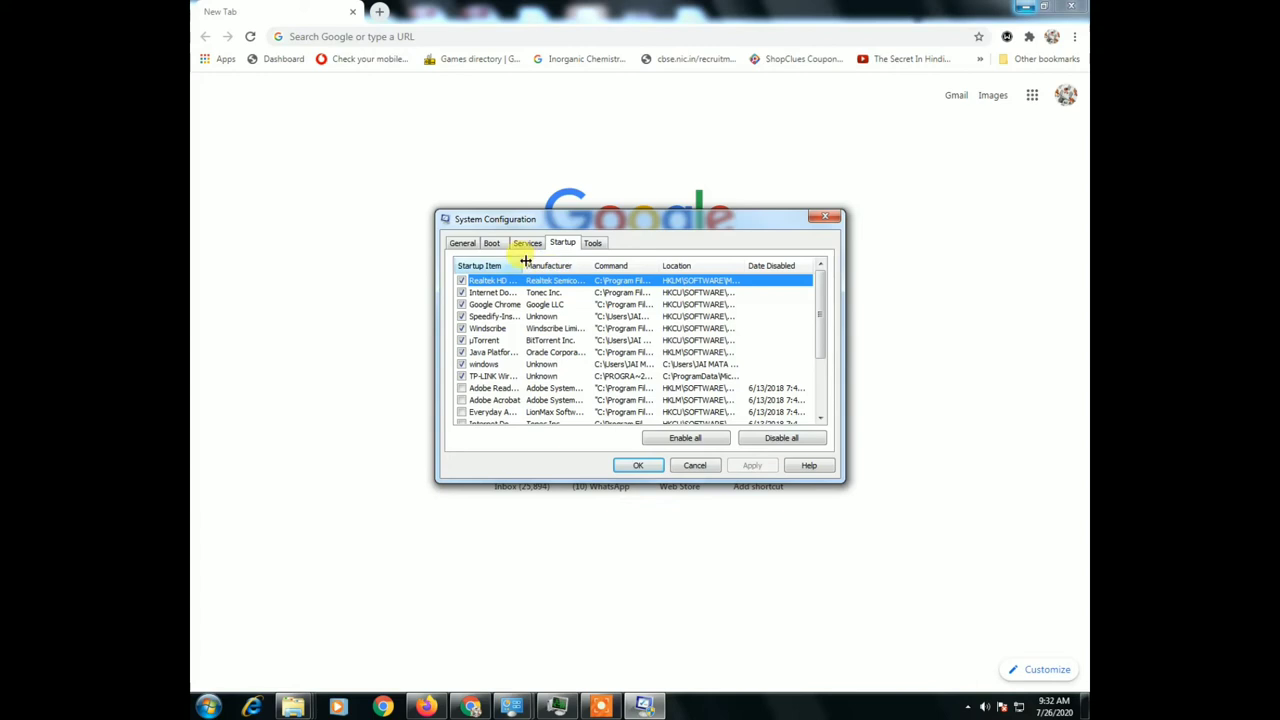
pyautogui.moveTo(522, 265); pyautogui.dragTo(557, 266)
pyautogui.scroll(-2, 541, 330)
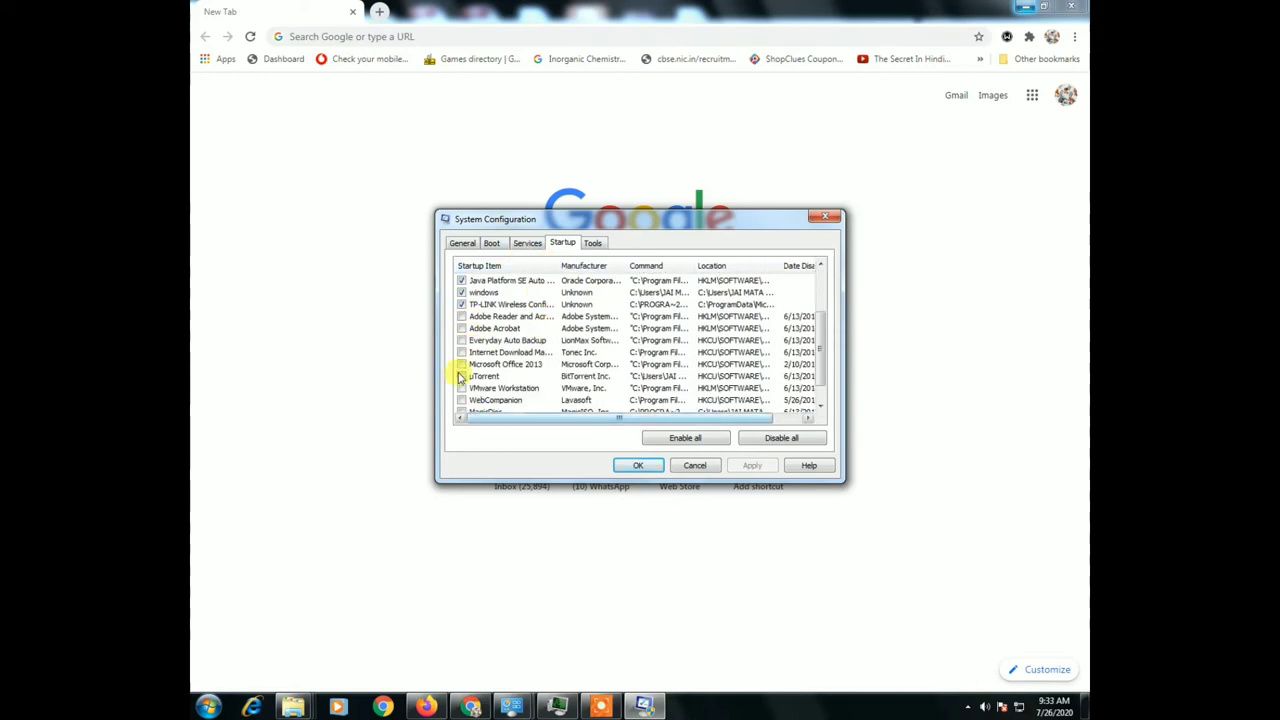
pyautogui.scroll(2, 494, 378)
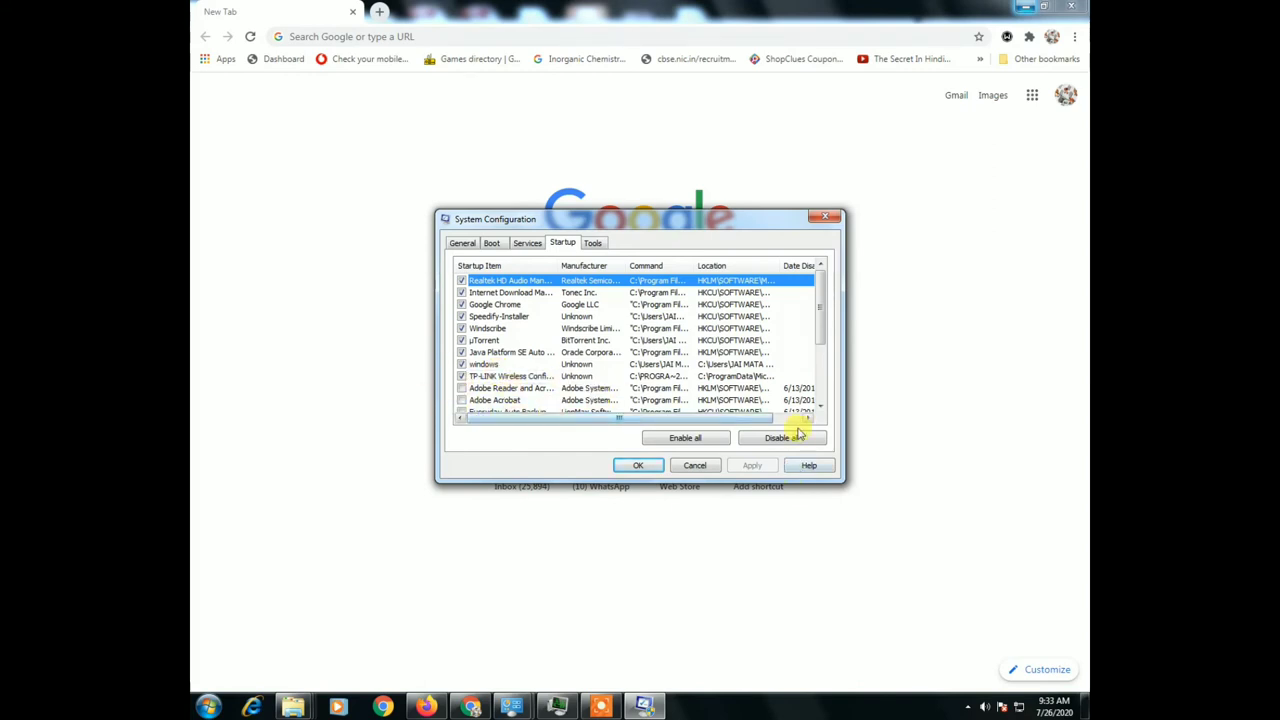
pyautogui.click(819, 405)
pyautogui.click(819, 405)
pyautogui.click(819, 405)
pyautogui.click(819, 405)
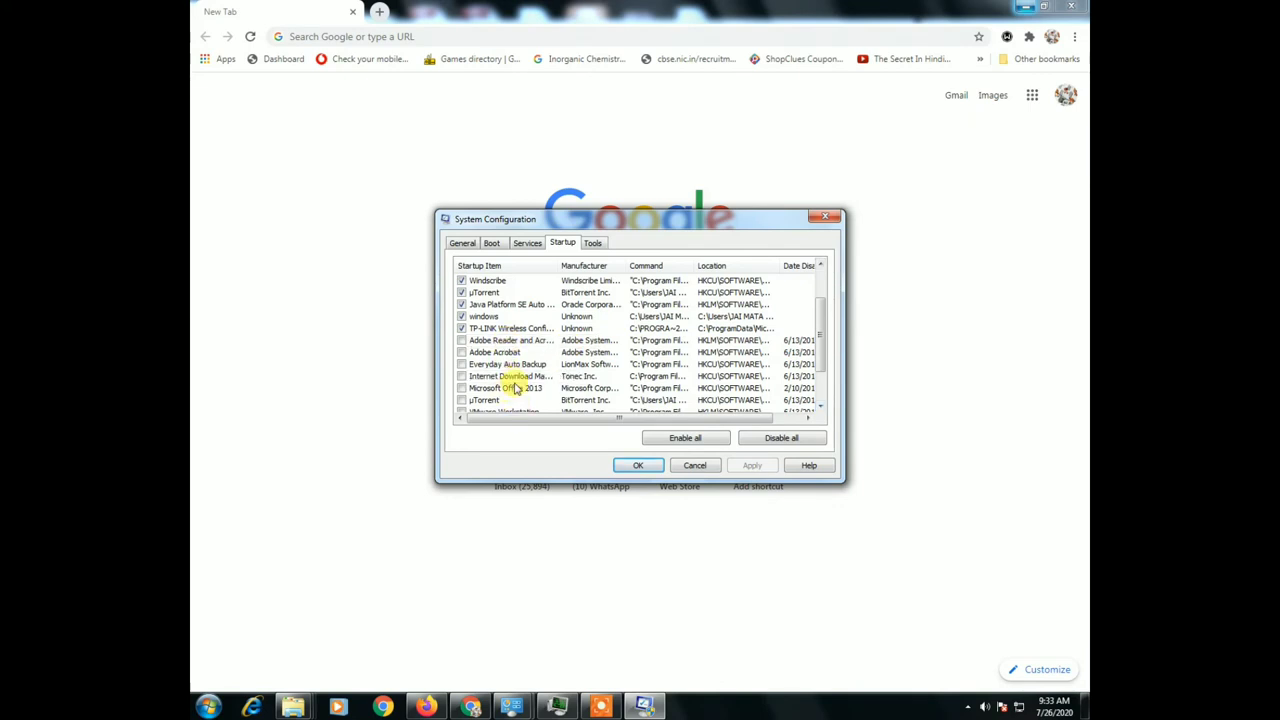
# Disable Internet Download Manager, Google Chrome, Speedify-Installer, Windscribe and µTorrent at startup, and widen the Startup Item column to show full names.
pyautogui.moveTo(826, 329); pyautogui.dragTo(816, 268)
pyautogui.click(808, 280)
pyautogui.click(507, 306)
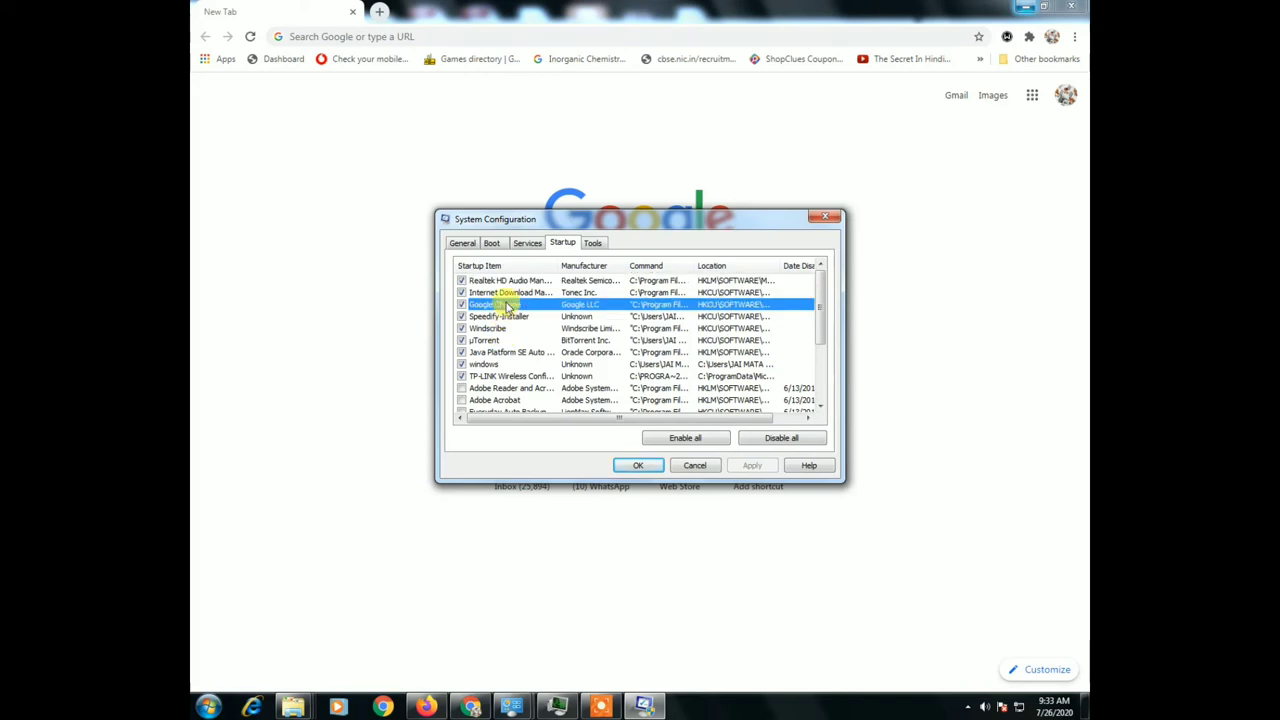
pyautogui.click(461, 306)
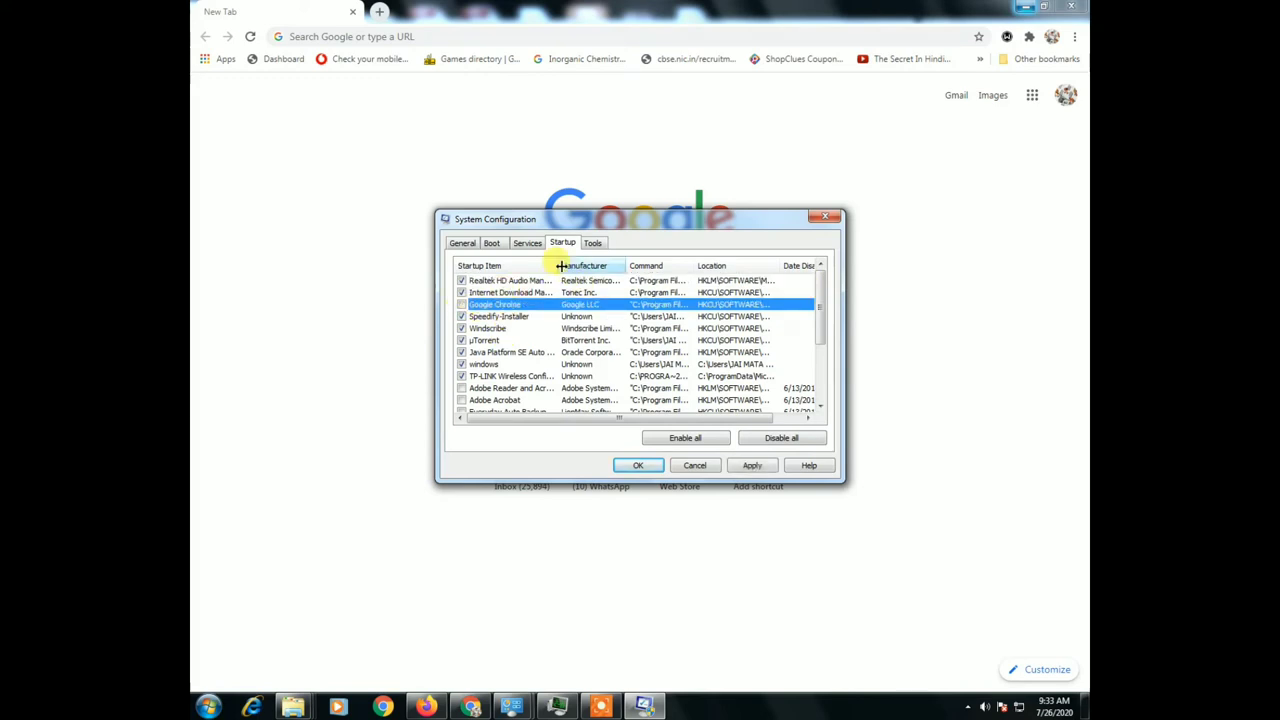
pyautogui.moveTo(557, 263); pyautogui.dragTo(591, 264)
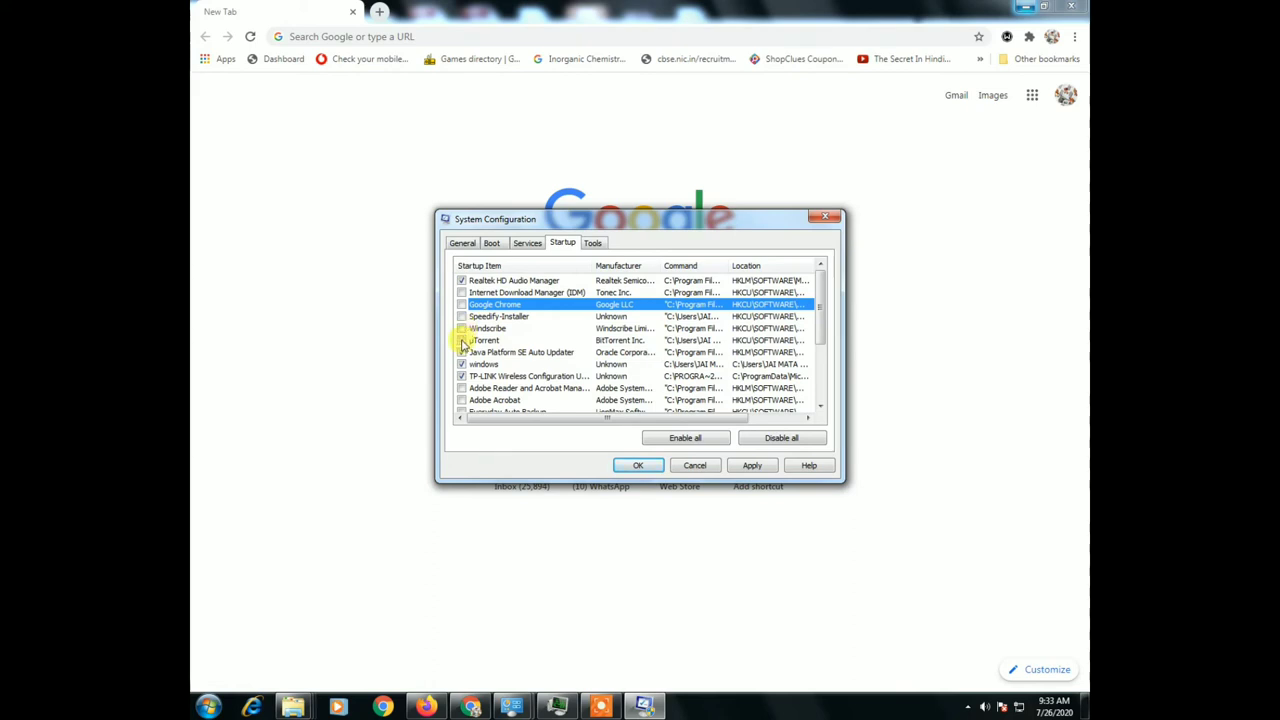
# Examine the remaining startup items from Java Platform SE Auto Updater to the end of the list for unneeded enabled programs.
pyautogui.click(497, 354)
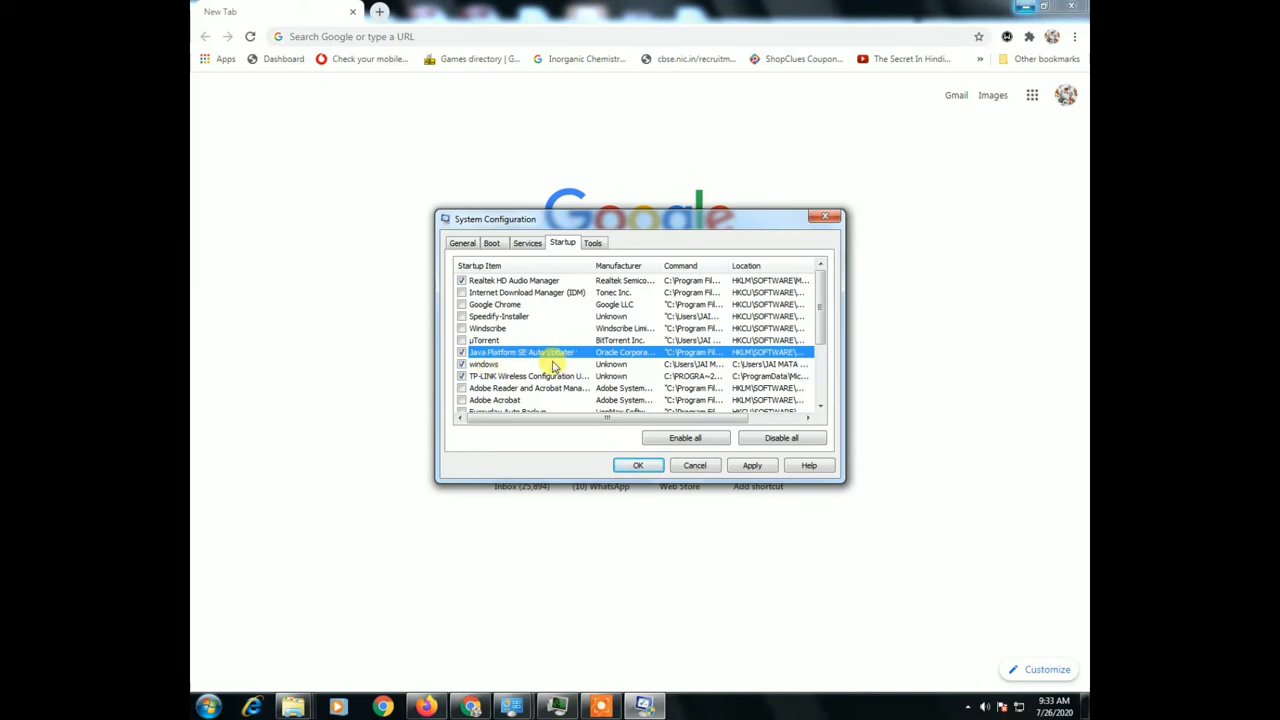
pyautogui.click(482, 365)
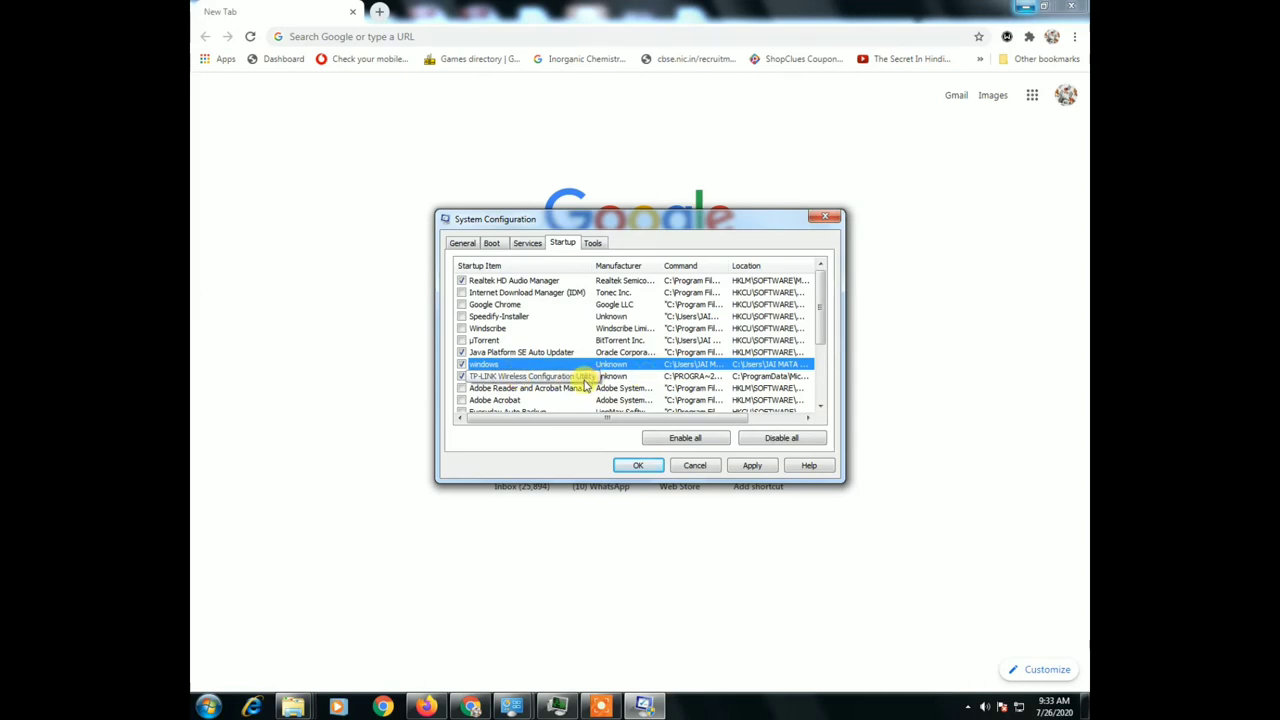
pyautogui.click(820, 406)
pyautogui.click(820, 406)
pyautogui.click(820, 406)
pyautogui.click(820, 406)
pyautogui.click(820, 406)
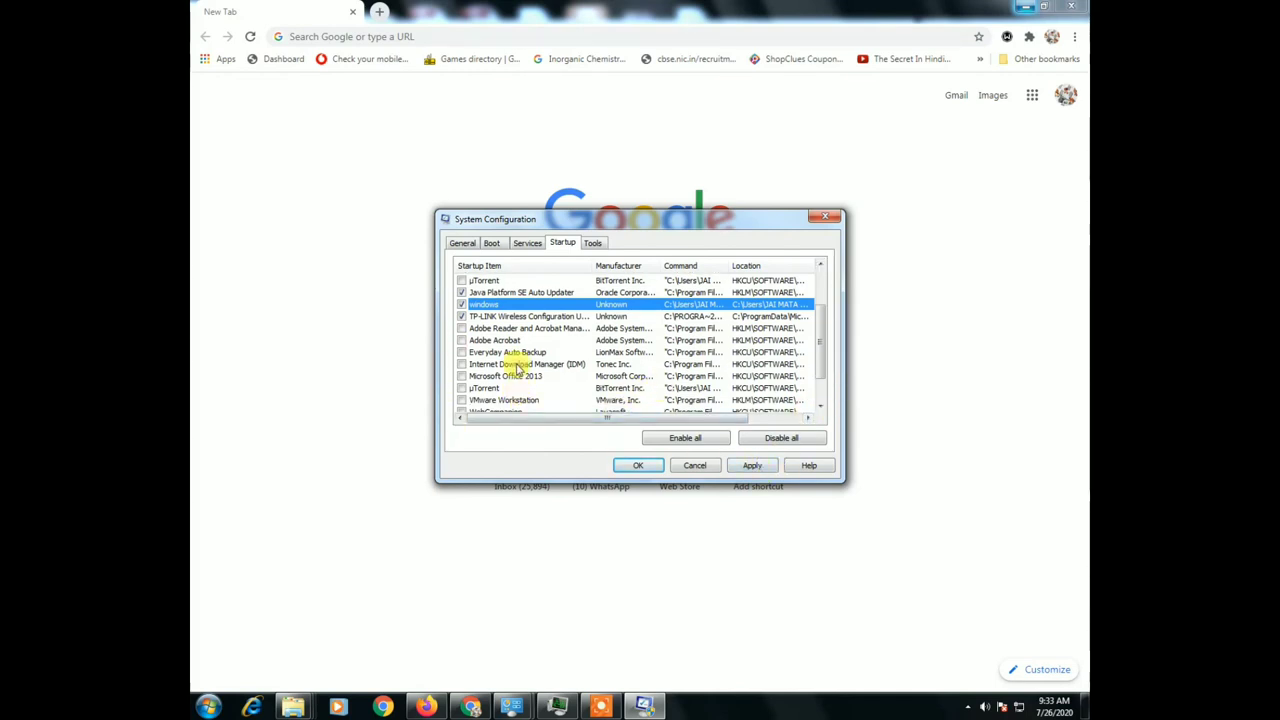
pyautogui.click(820, 408)
pyautogui.click(820, 408)
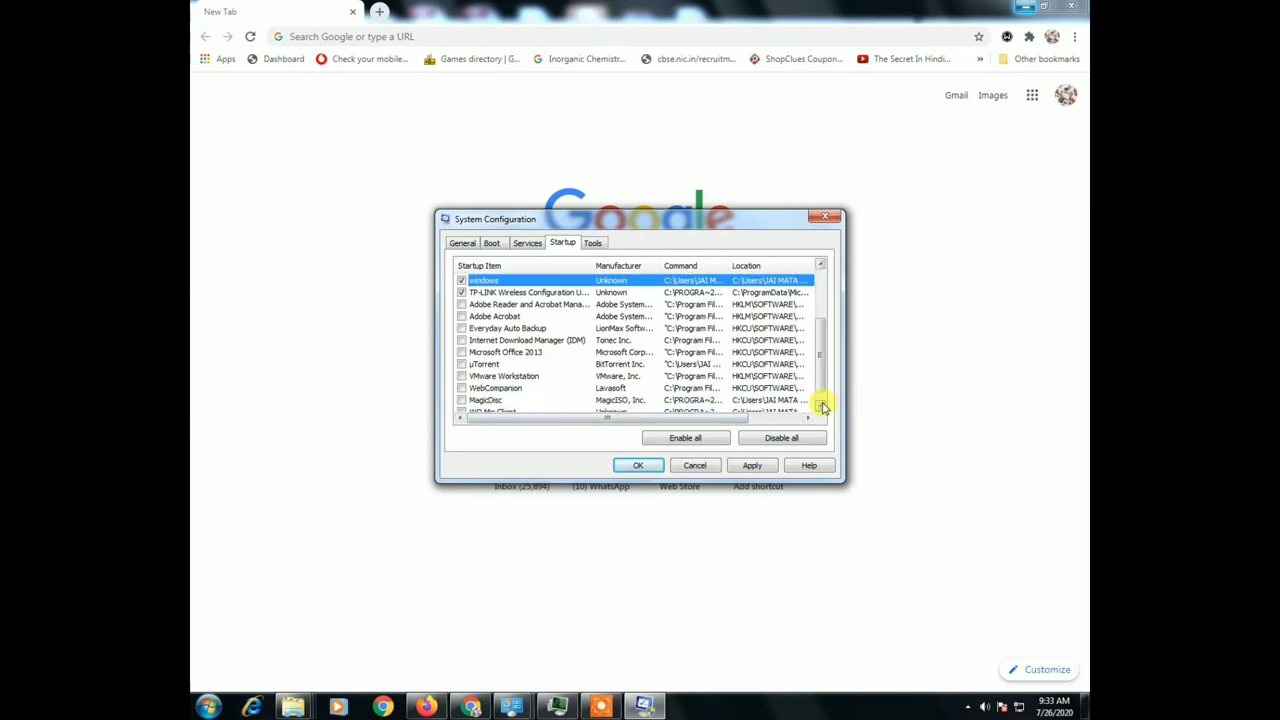
pyautogui.click(820, 408)
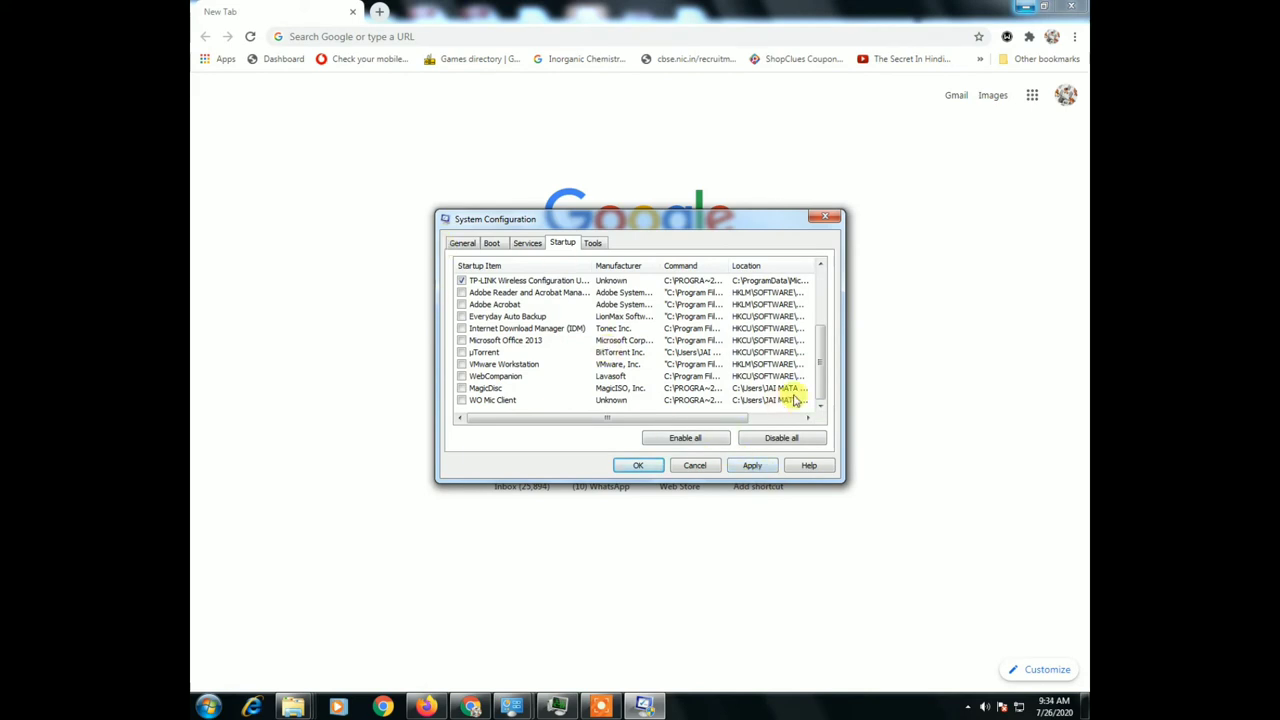
pyautogui.moveTo(823, 351); pyautogui.dragTo(816, 290)
# Apply the startup changes and close System Configuration, exiting without a restart.
pyautogui.click(752, 465)
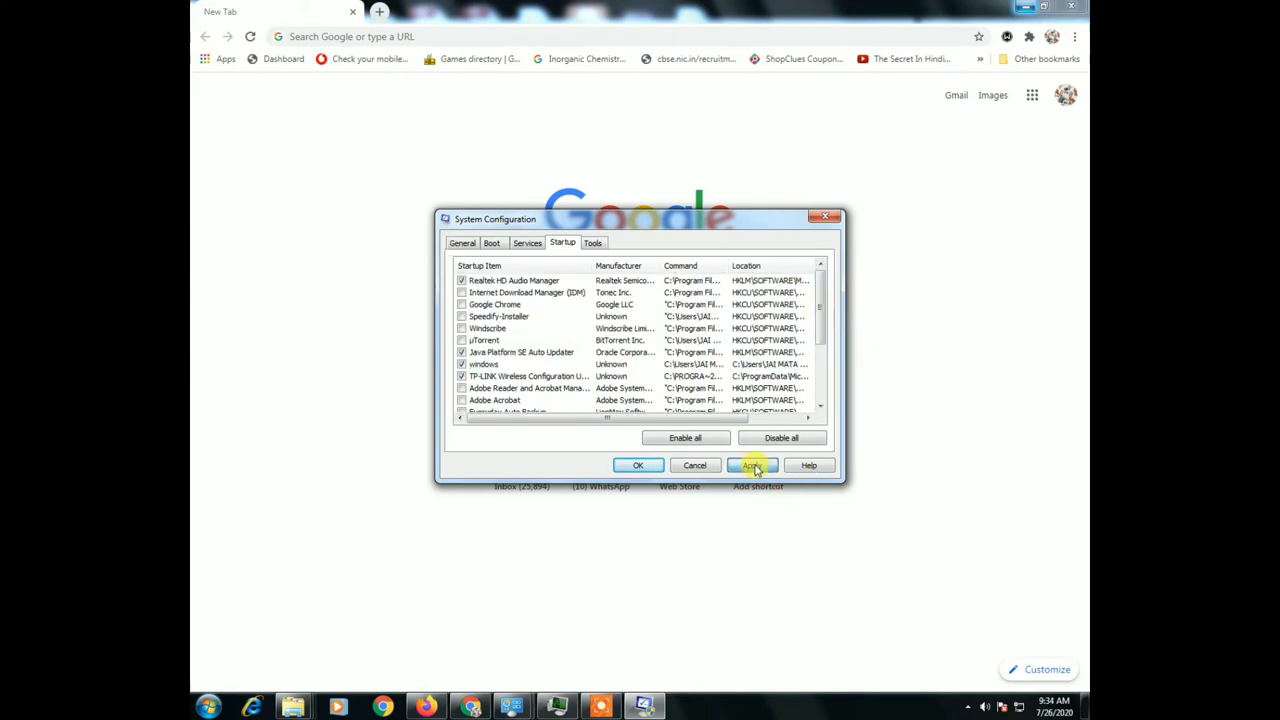
pyautogui.click(638, 465)
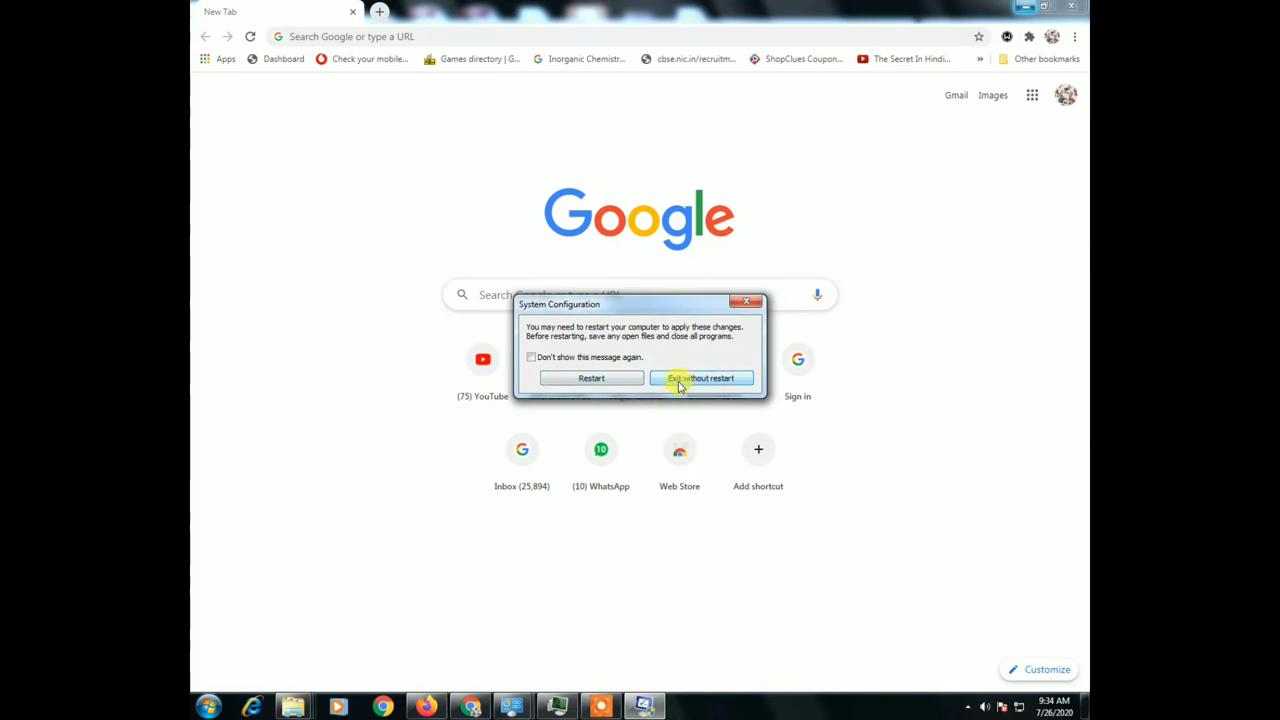
pyautogui.click(688, 381)
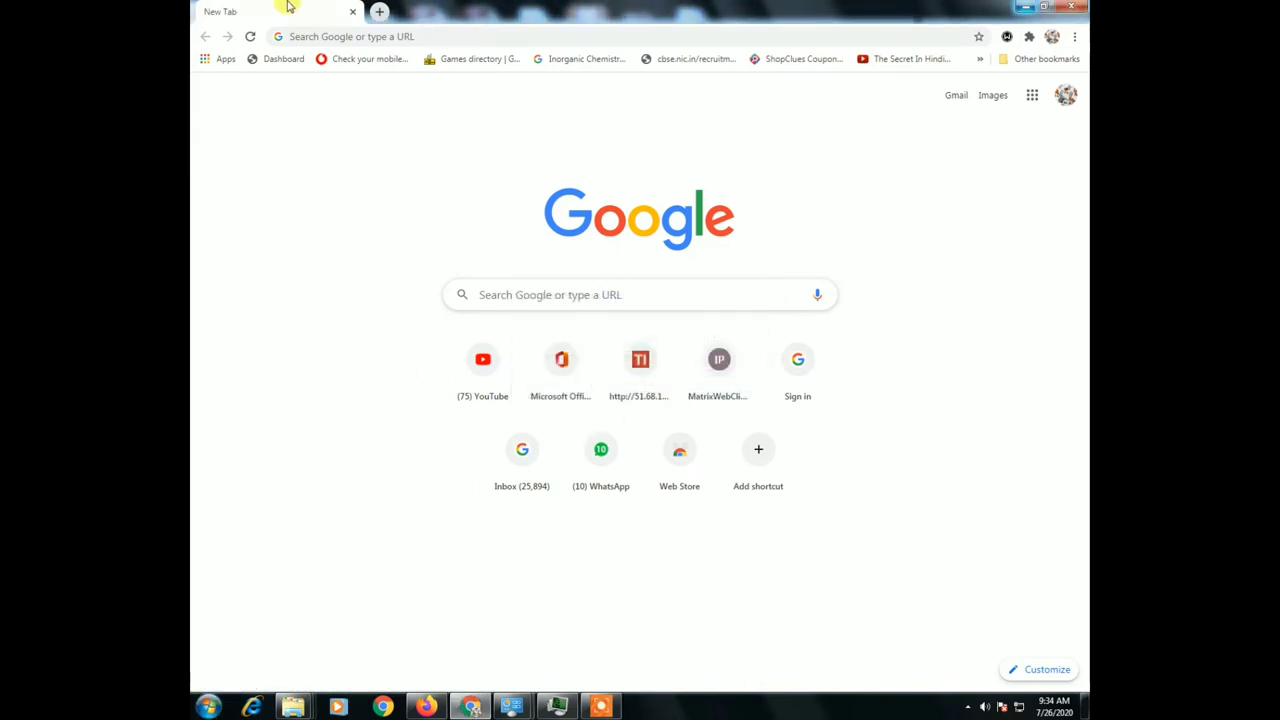